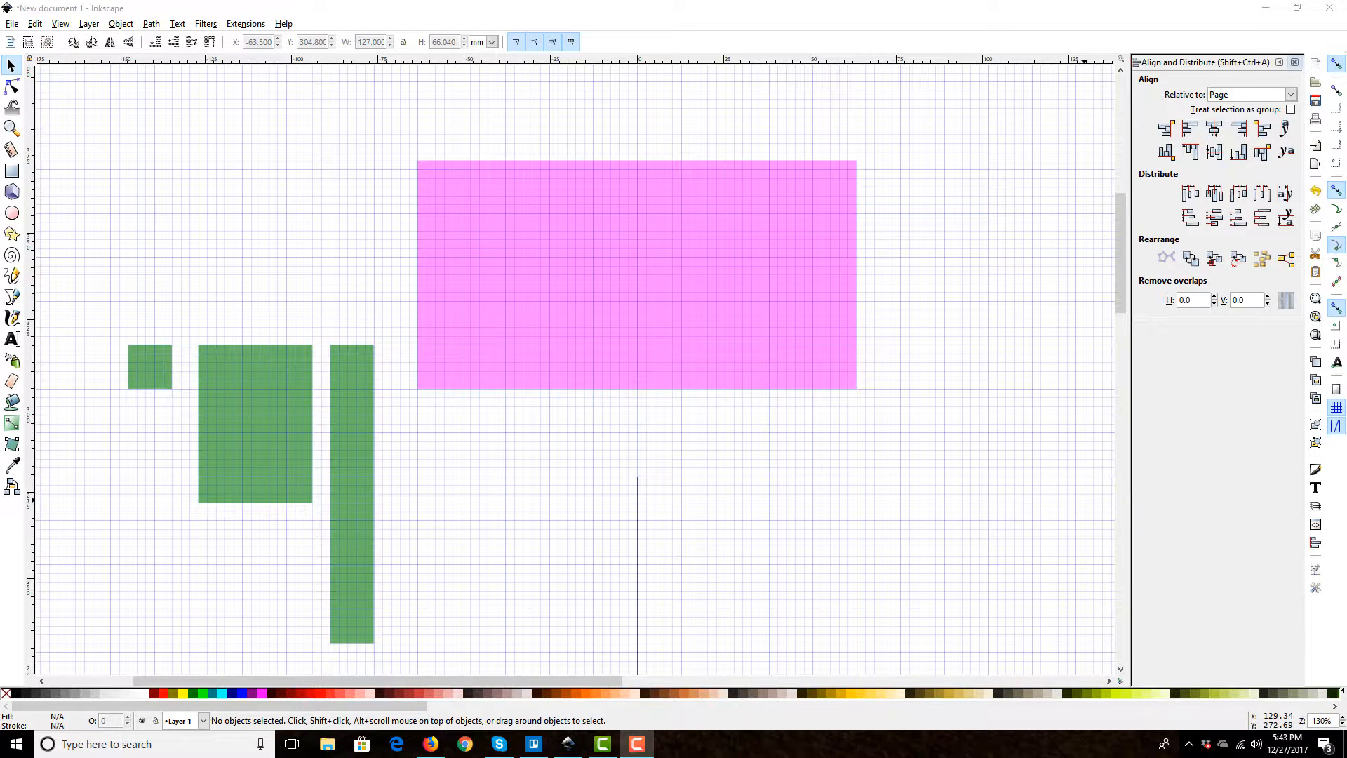
Step: Select the three green rectangles beside the pink rectangle and group them
scroll(558, 390, down, 2)
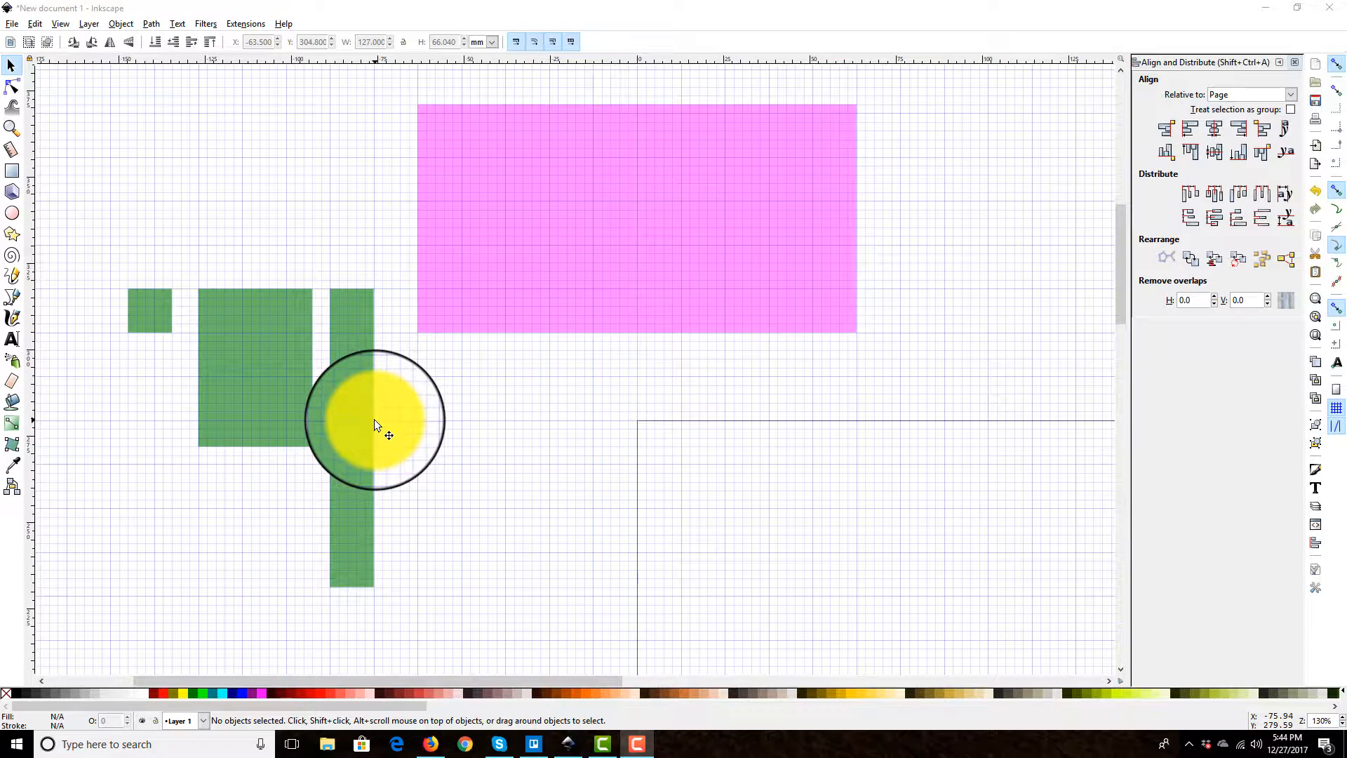
scroll(415, 459, down, 1)
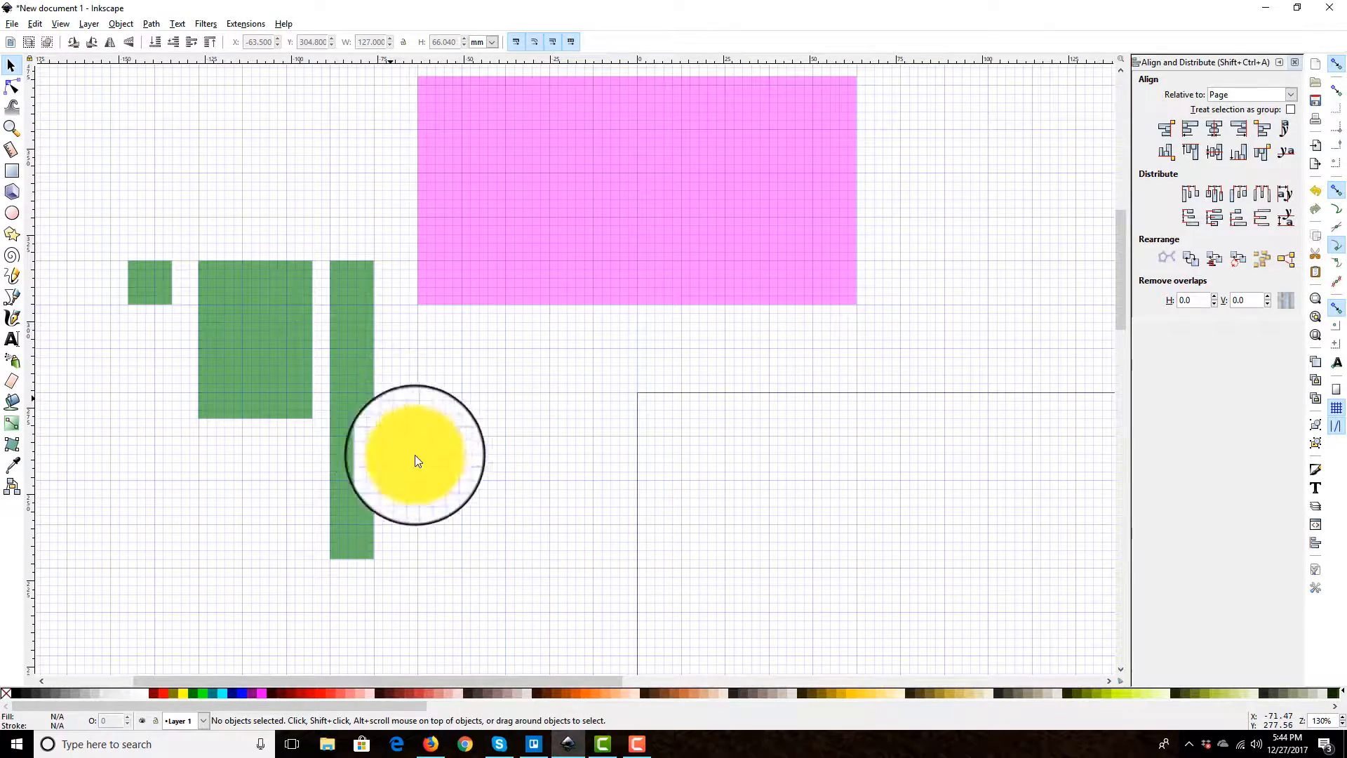
drag(523, 599, 85, 241)
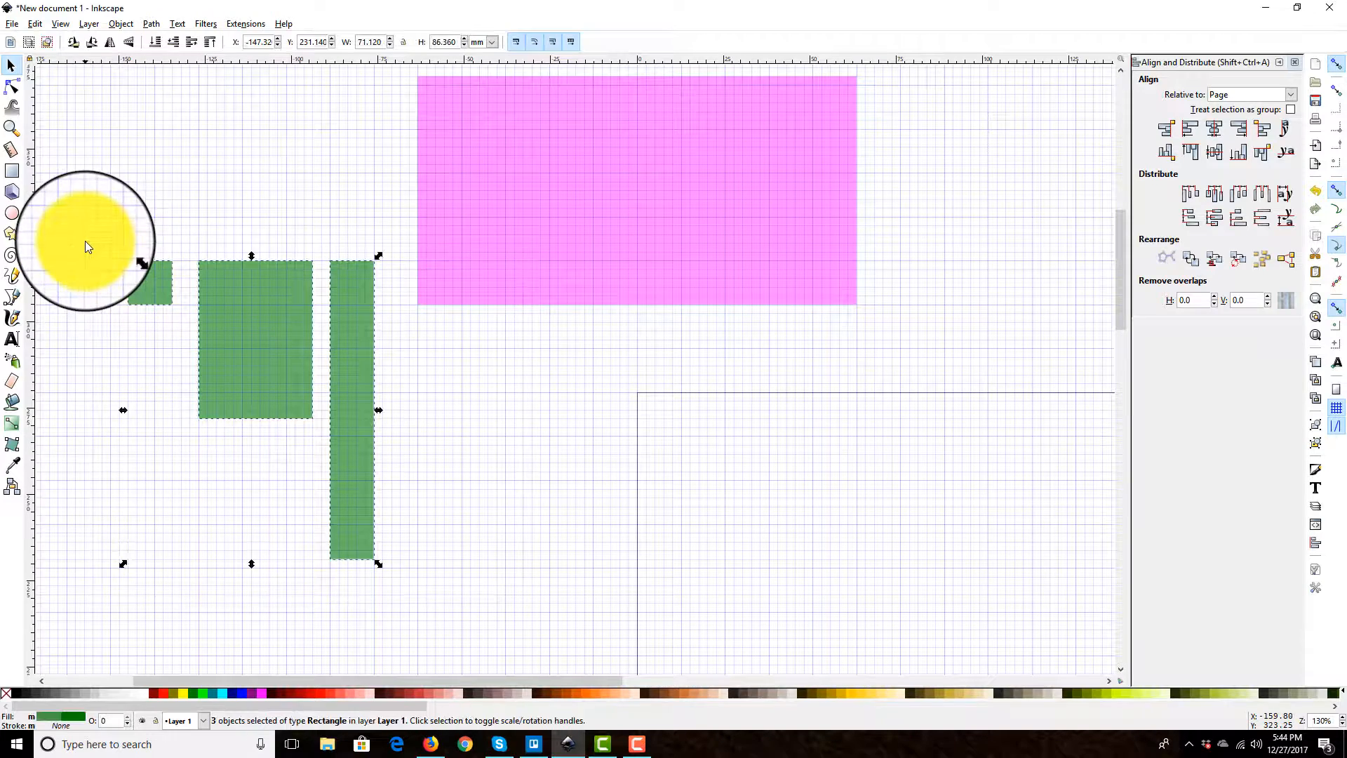
click(1315, 426)
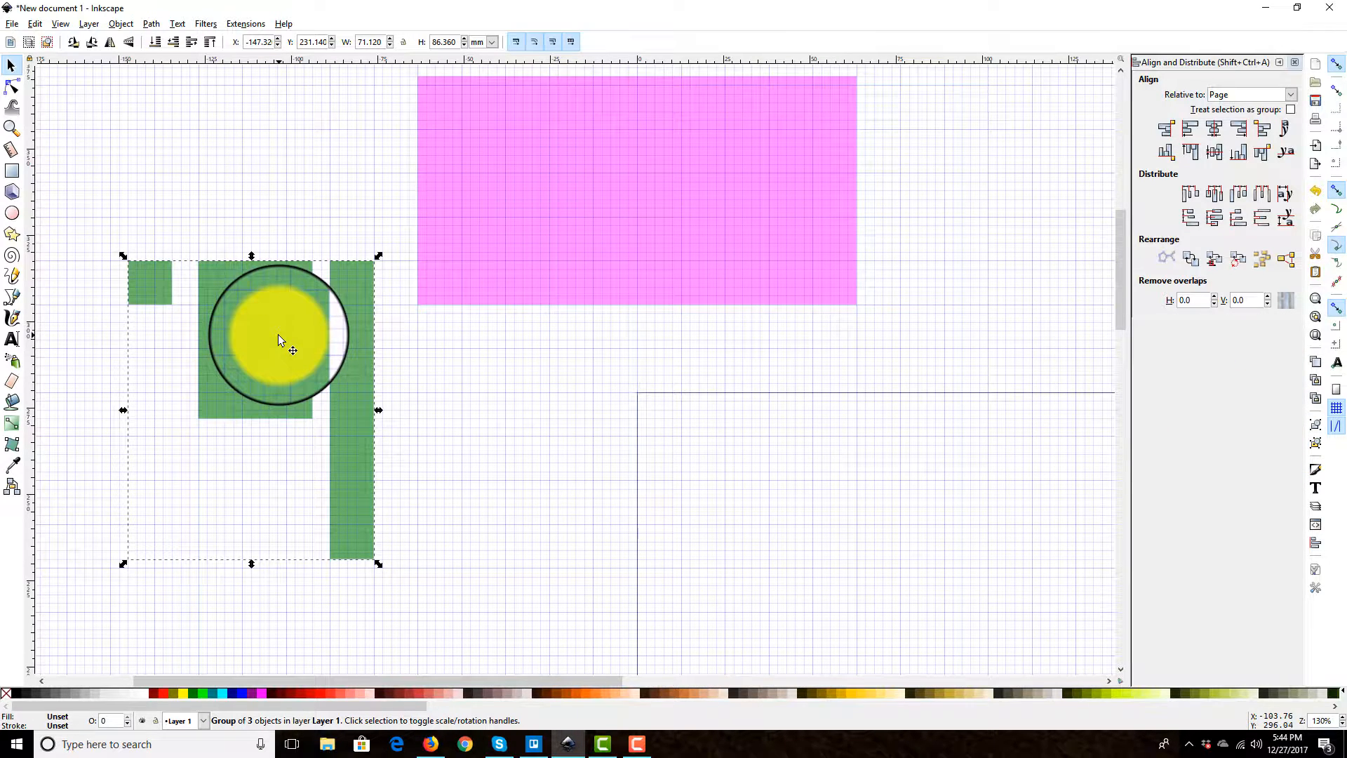
Step: Stretch the pink rectangle downward to a height of about 139.7 mm, keeping its upper edge in place
click(663, 294)
drag(639, 313, 645, 571)
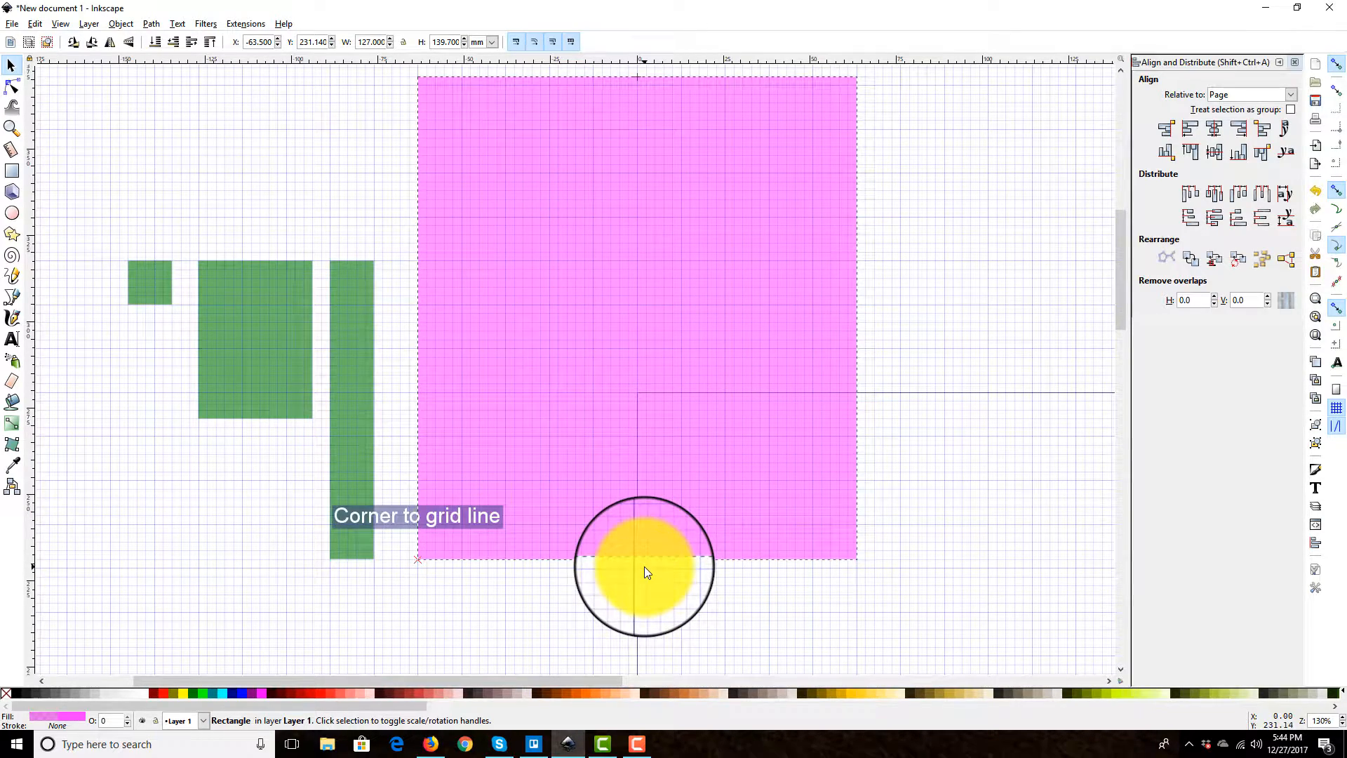
click(937, 280)
Step: Move the green group up to Y 254 mm and try rotating it slightly, undoing the rotation
click(268, 280)
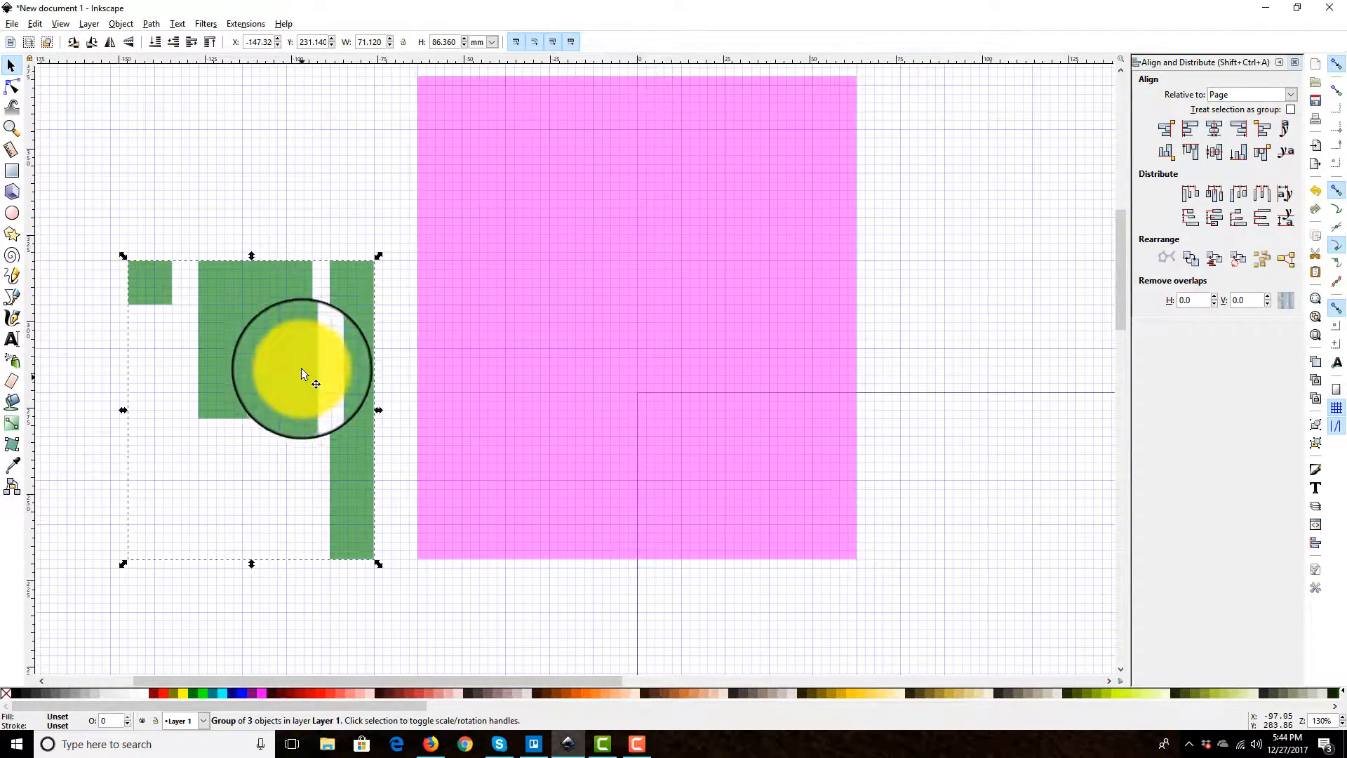
drag(252, 343, 244, 275)
click(244, 275)
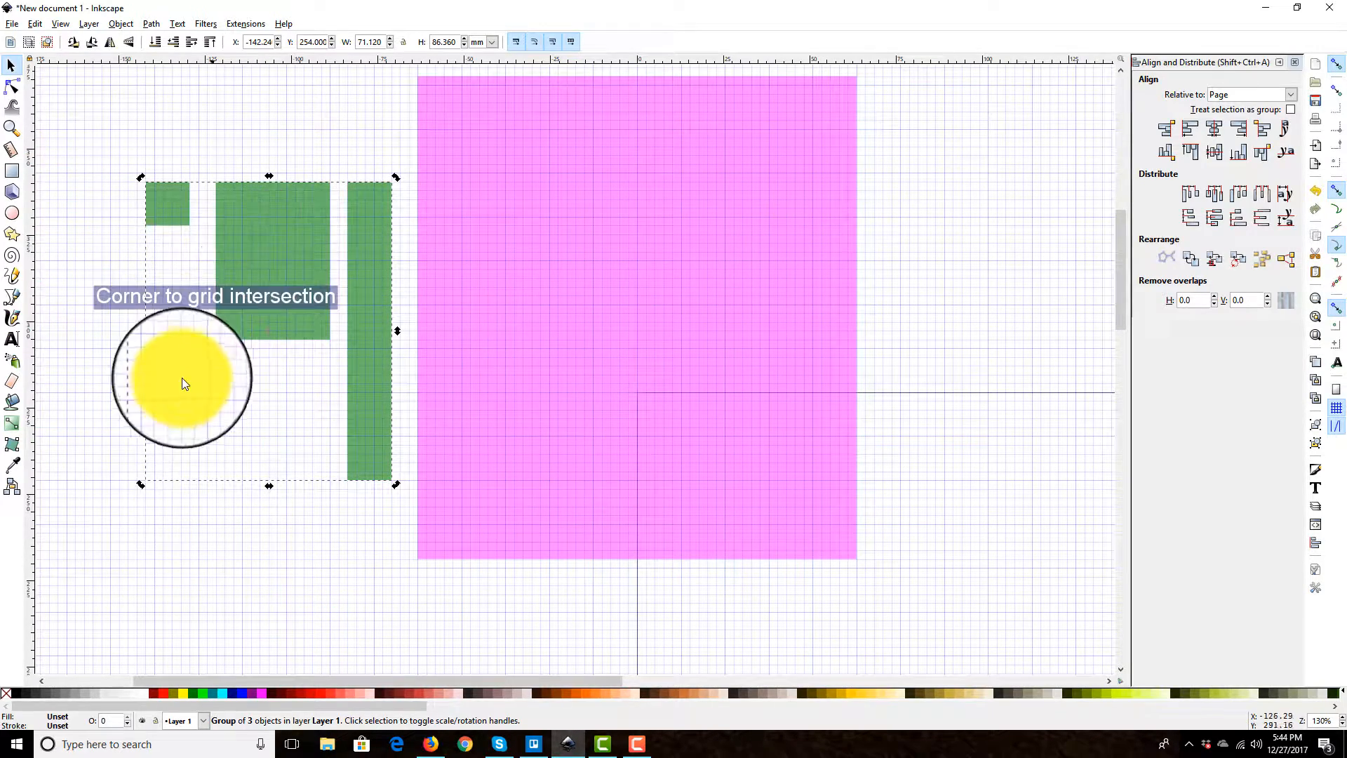
drag(139, 483, 168, 495)
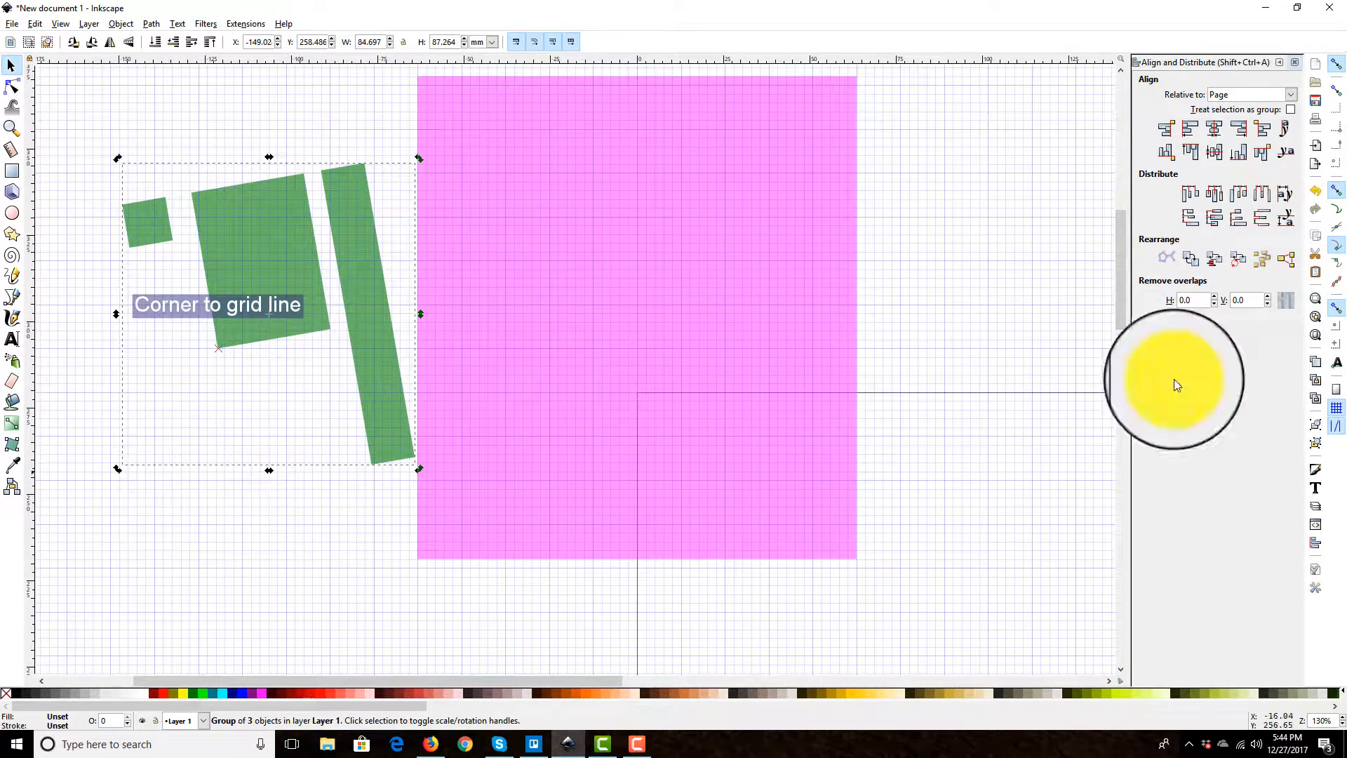
key(ctrl+z)
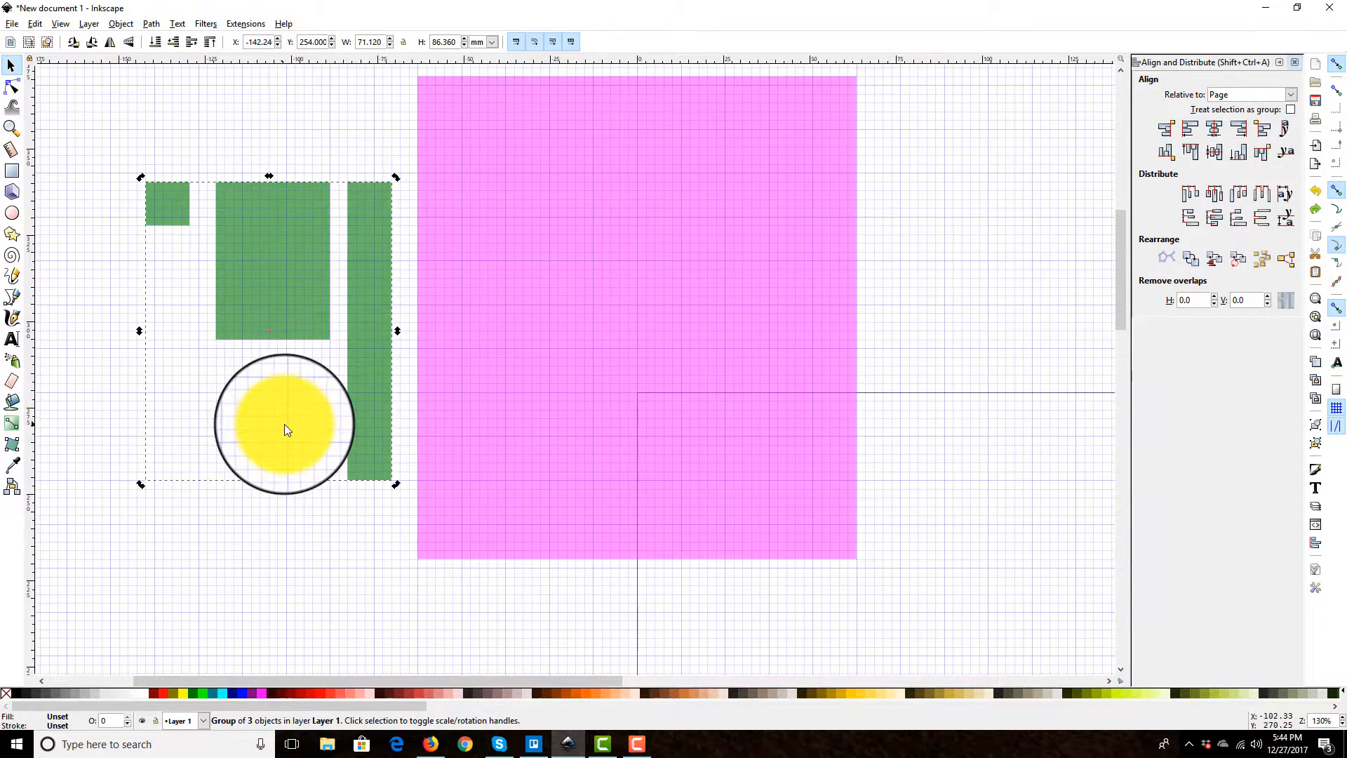
Step: Set the alignment reference to Last selected
scroll(284, 424, up, 3)
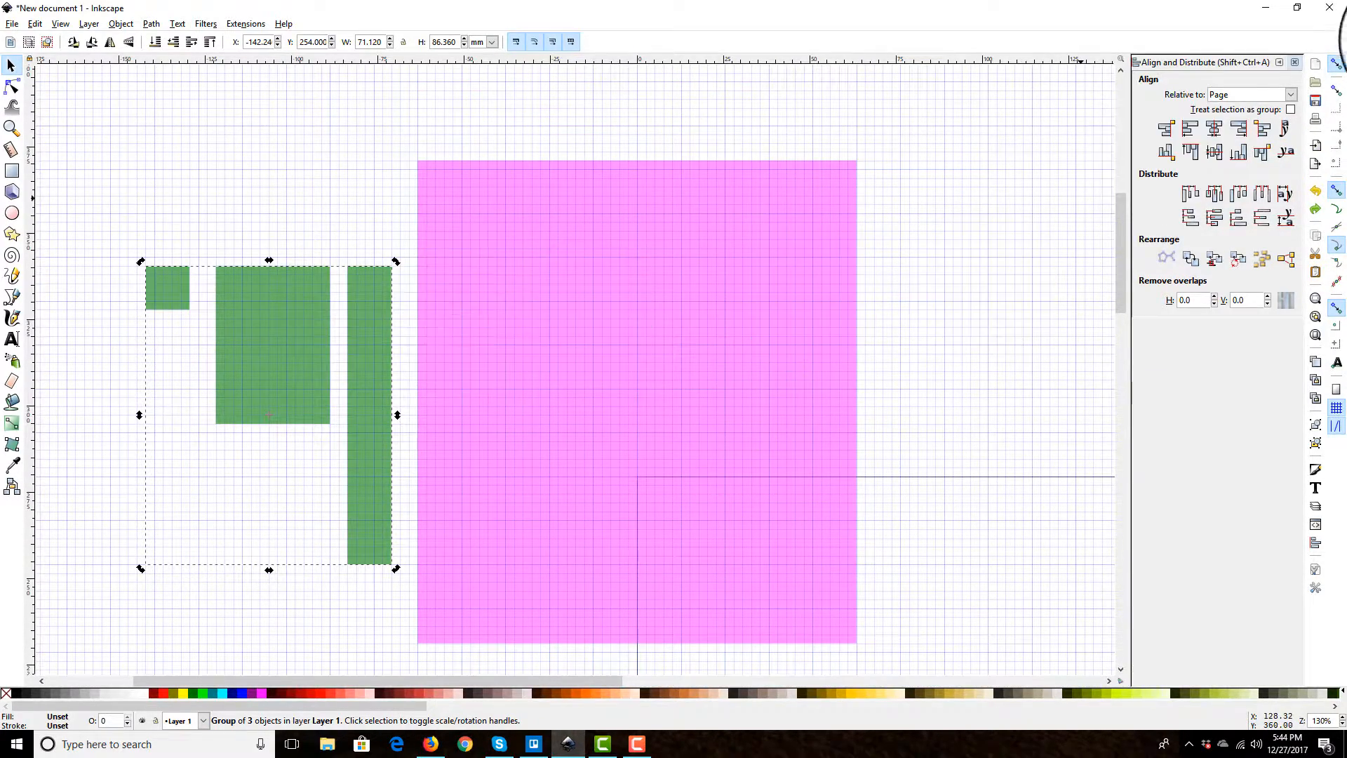
click(1284, 94)
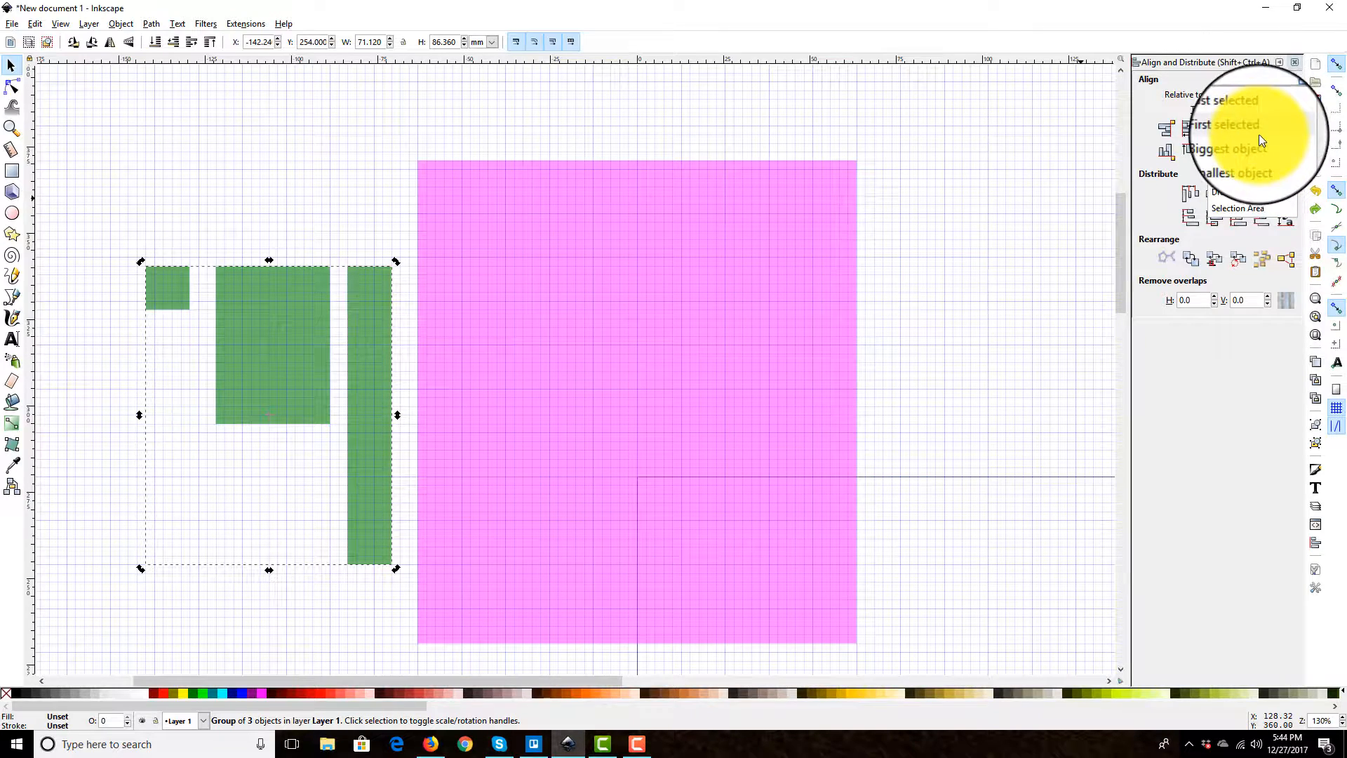
click(1261, 110)
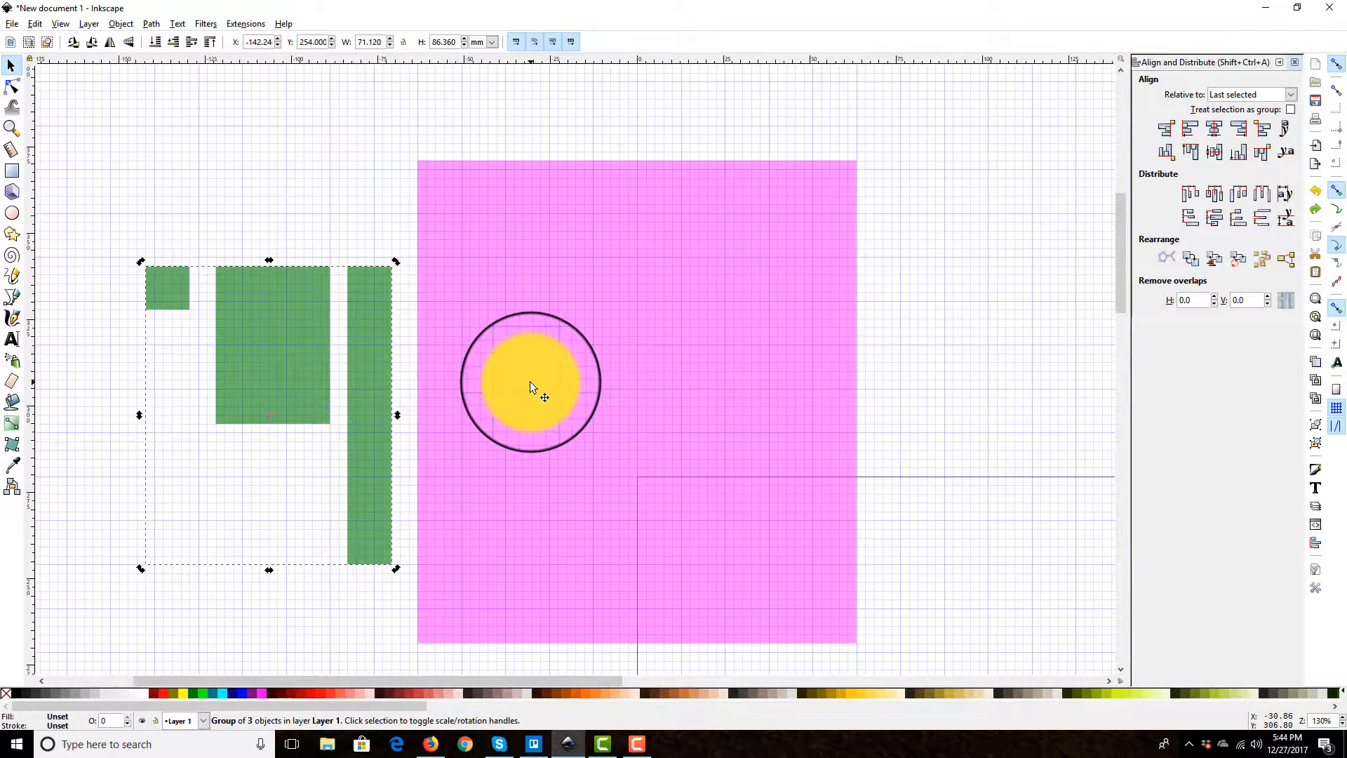
Step: Center the green group horizontally and vertically on the pink rectangle, selecting the pink rectangle last
shift+click(529, 381)
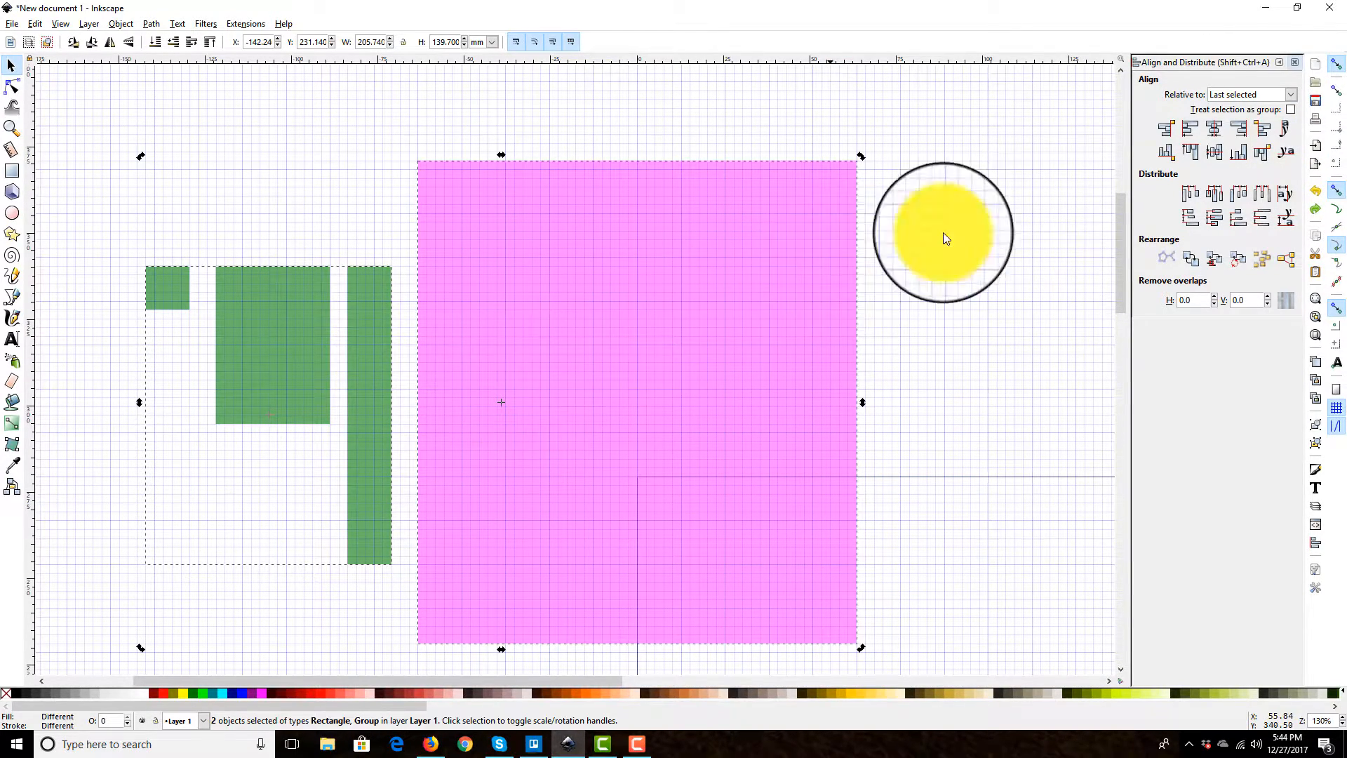
click(1214, 128)
click(1214, 152)
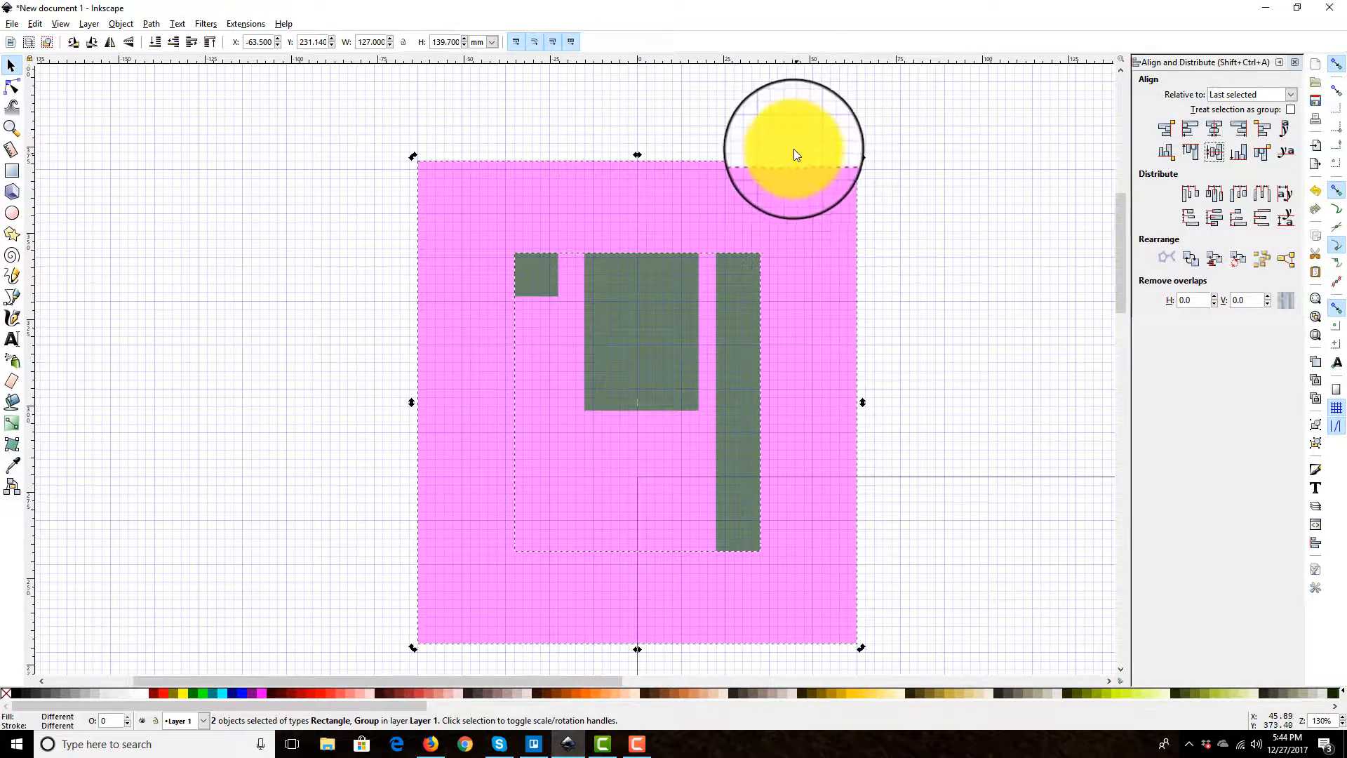
click(882, 287)
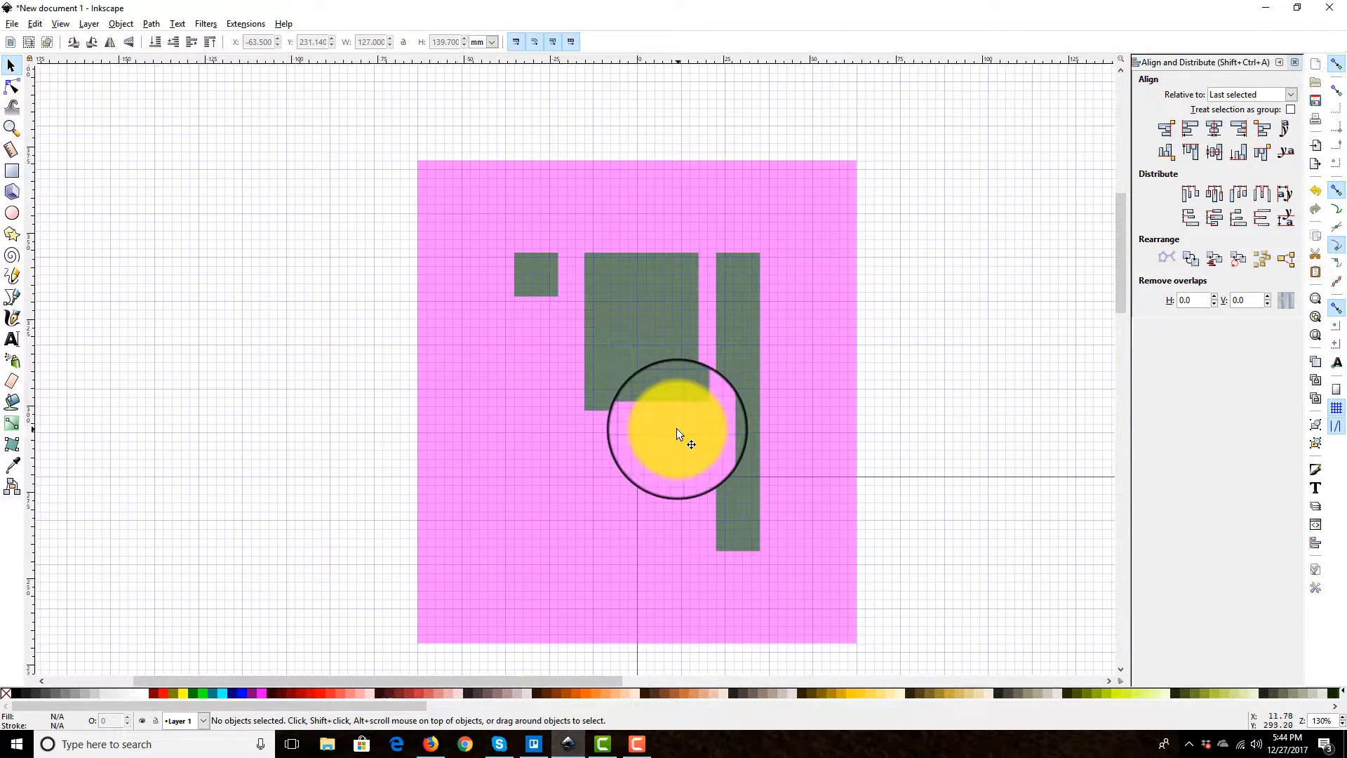
Step: Undo the centering of the green group and its preceding move
click(654, 337)
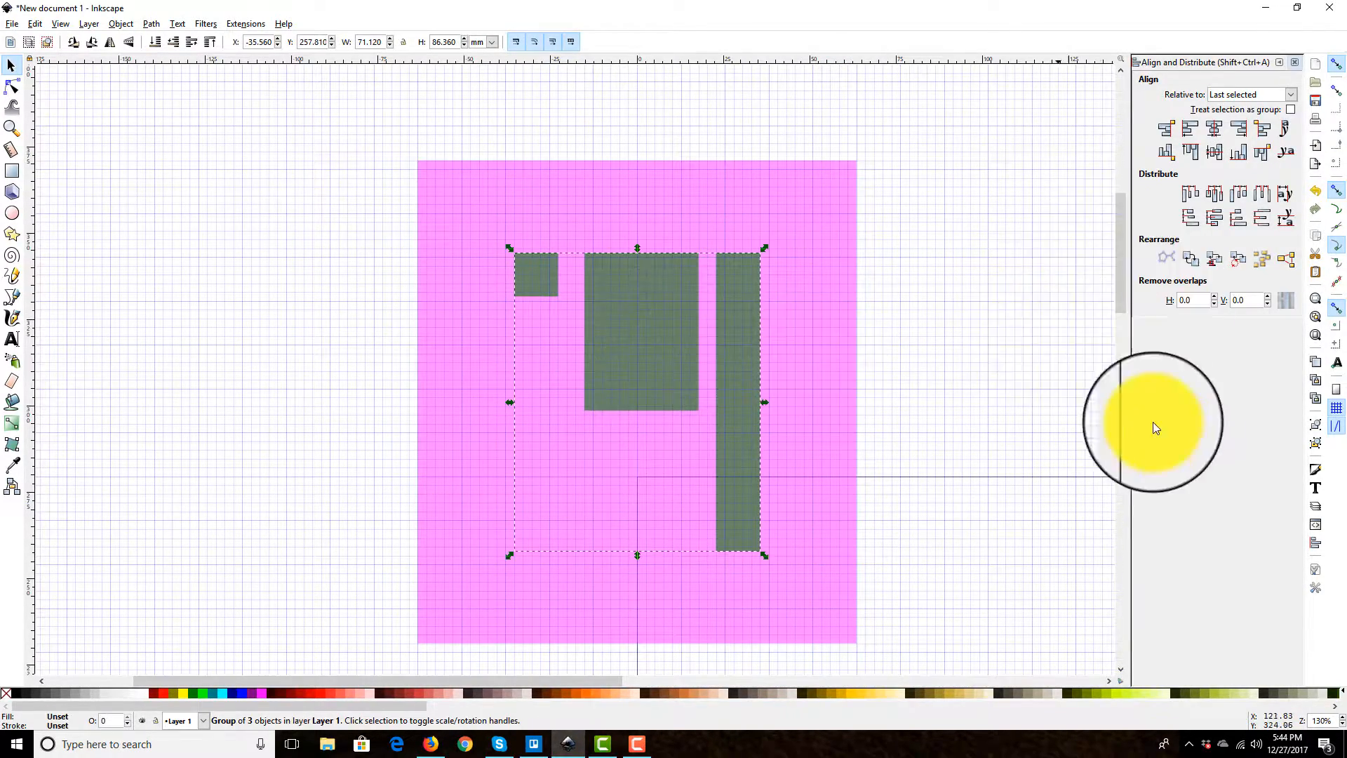
click(1321, 193)
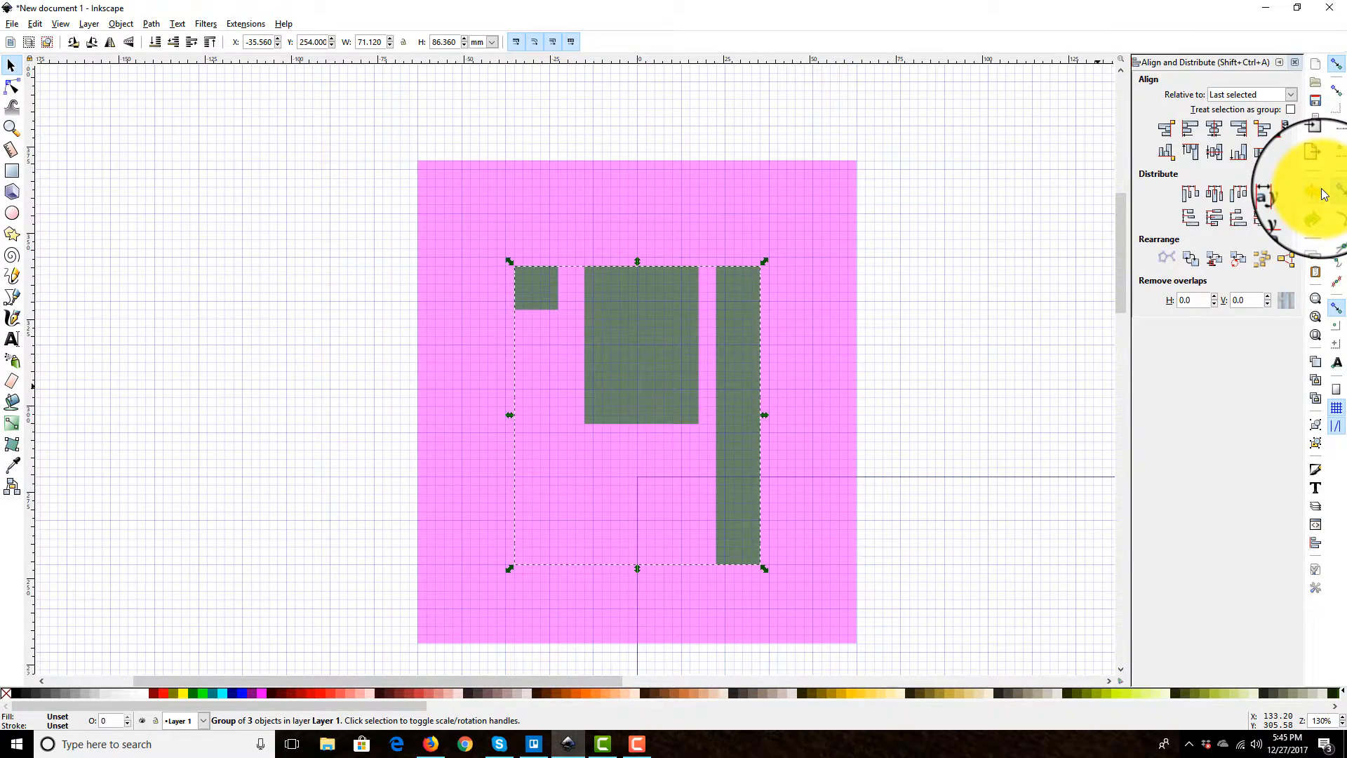
click(1321, 192)
click(1321, 192)
Step: Ungroup the green shapes and select the three separate green rectangles
drag(646, 384, 830, 290)
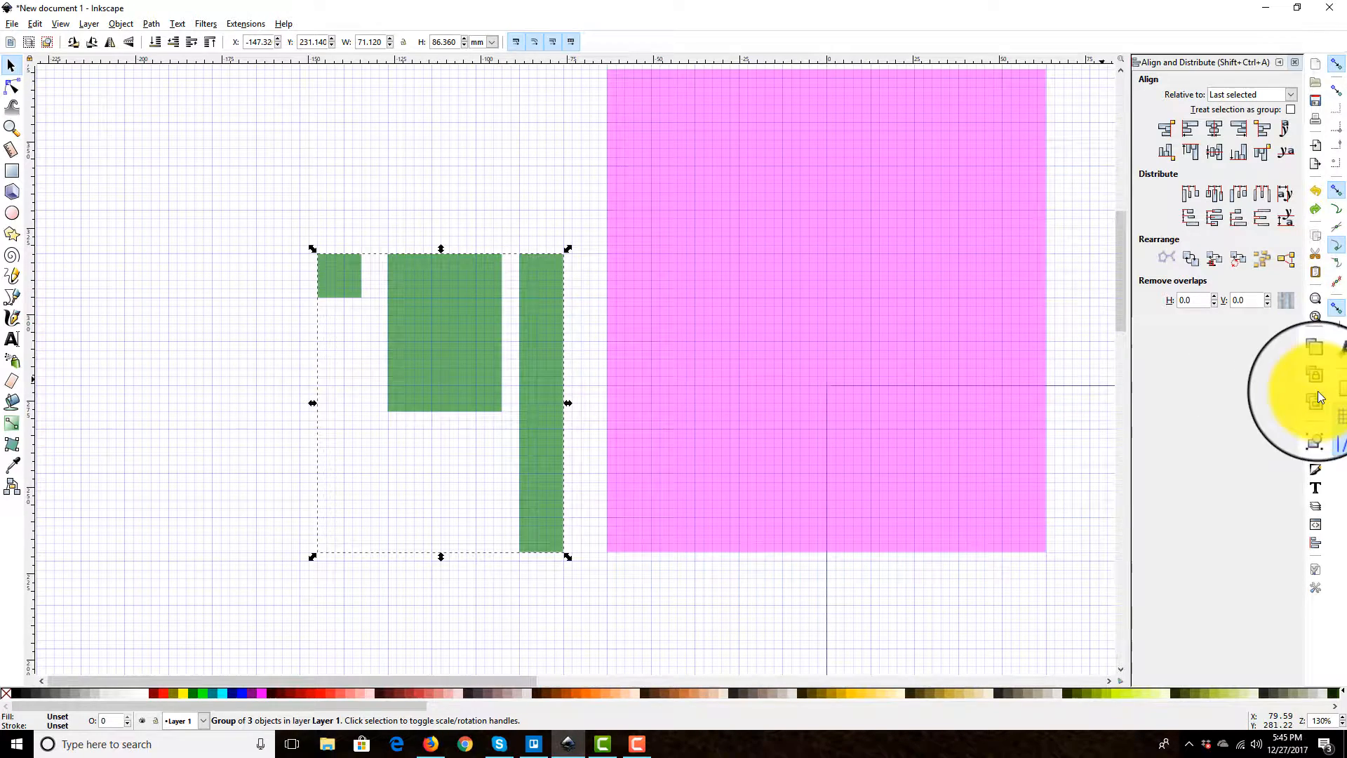
click(261, 205)
drag(261, 204, 578, 590)
scroll(578, 561, up, 3)
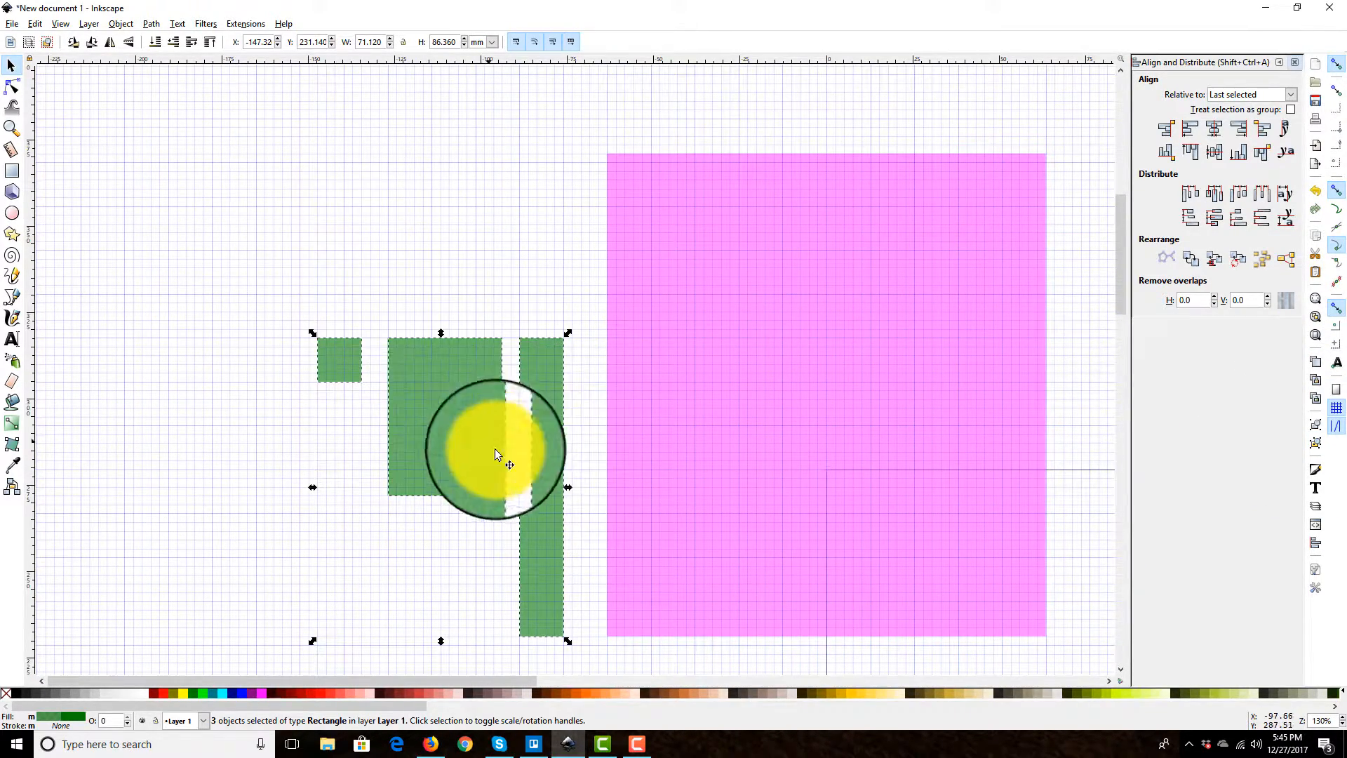
scroll(448, 196, down, 3)
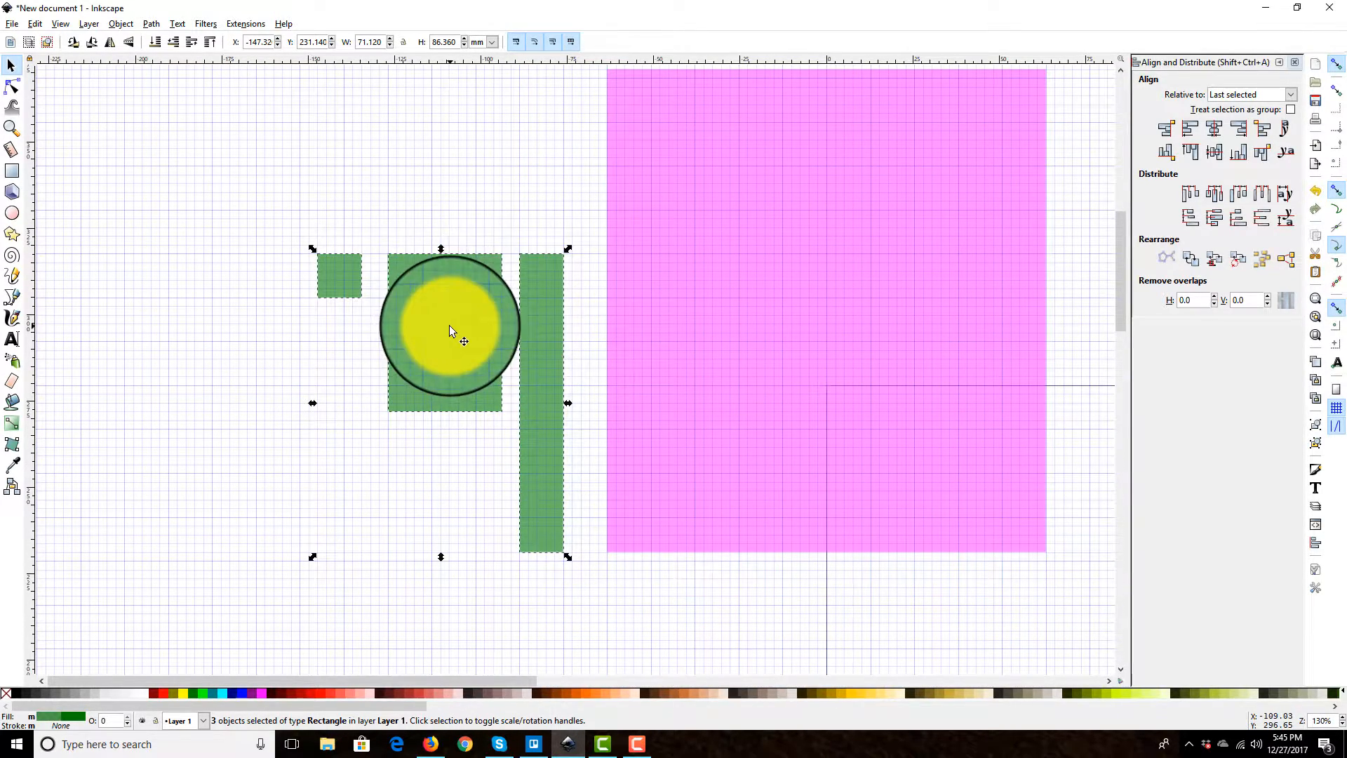
scroll(494, 302, up, 8)
scroll(520, 322, down, 5)
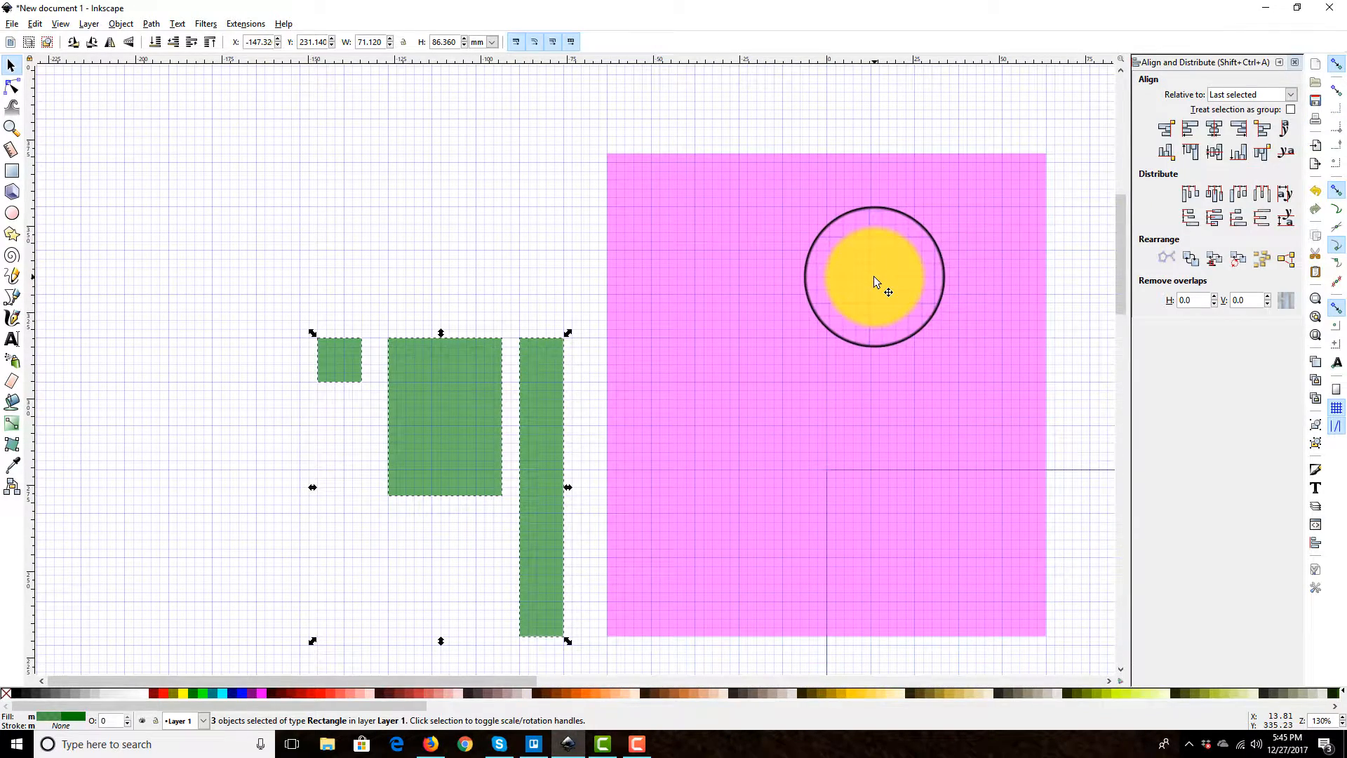
Step: Try centering the three ungrouped green rectangles on the pink rectangle horizontally and vertically, and undo both alignments
shift+click(871, 299)
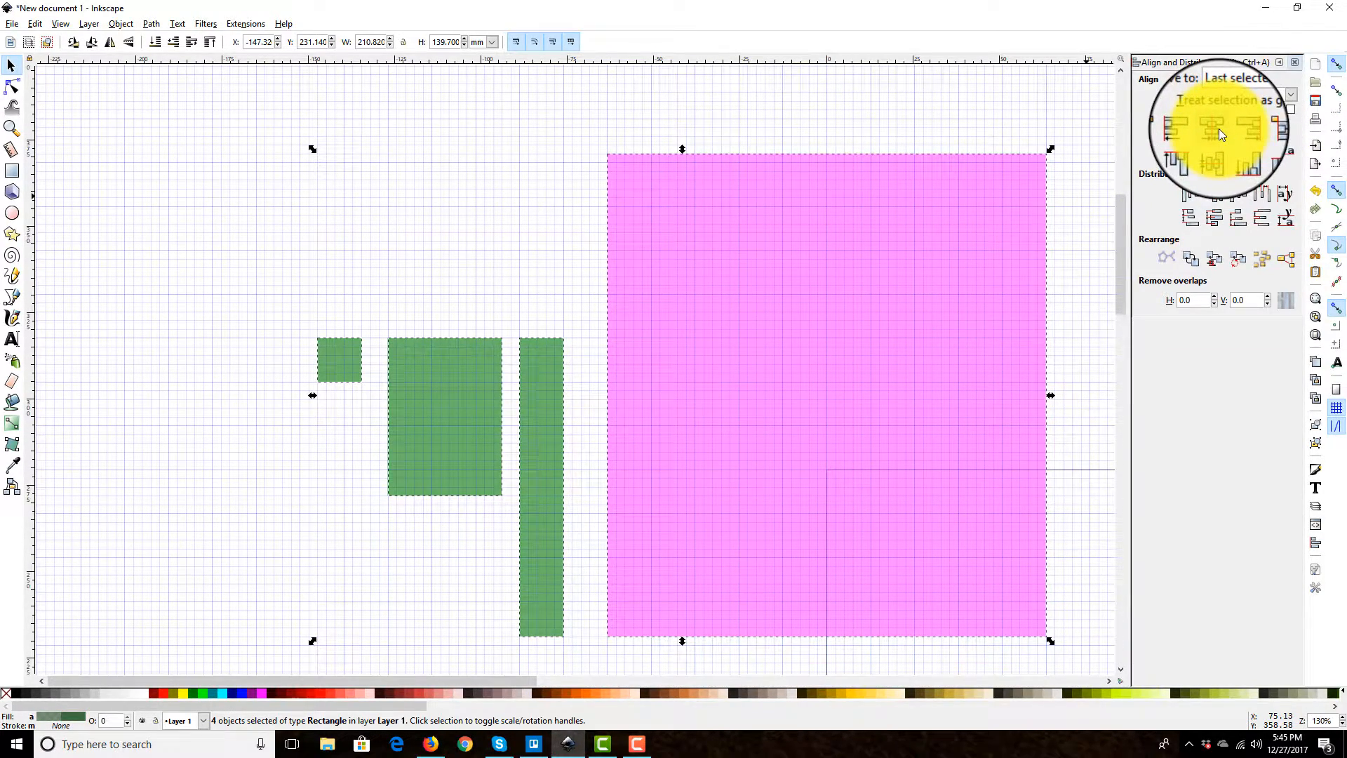
click(1216, 130)
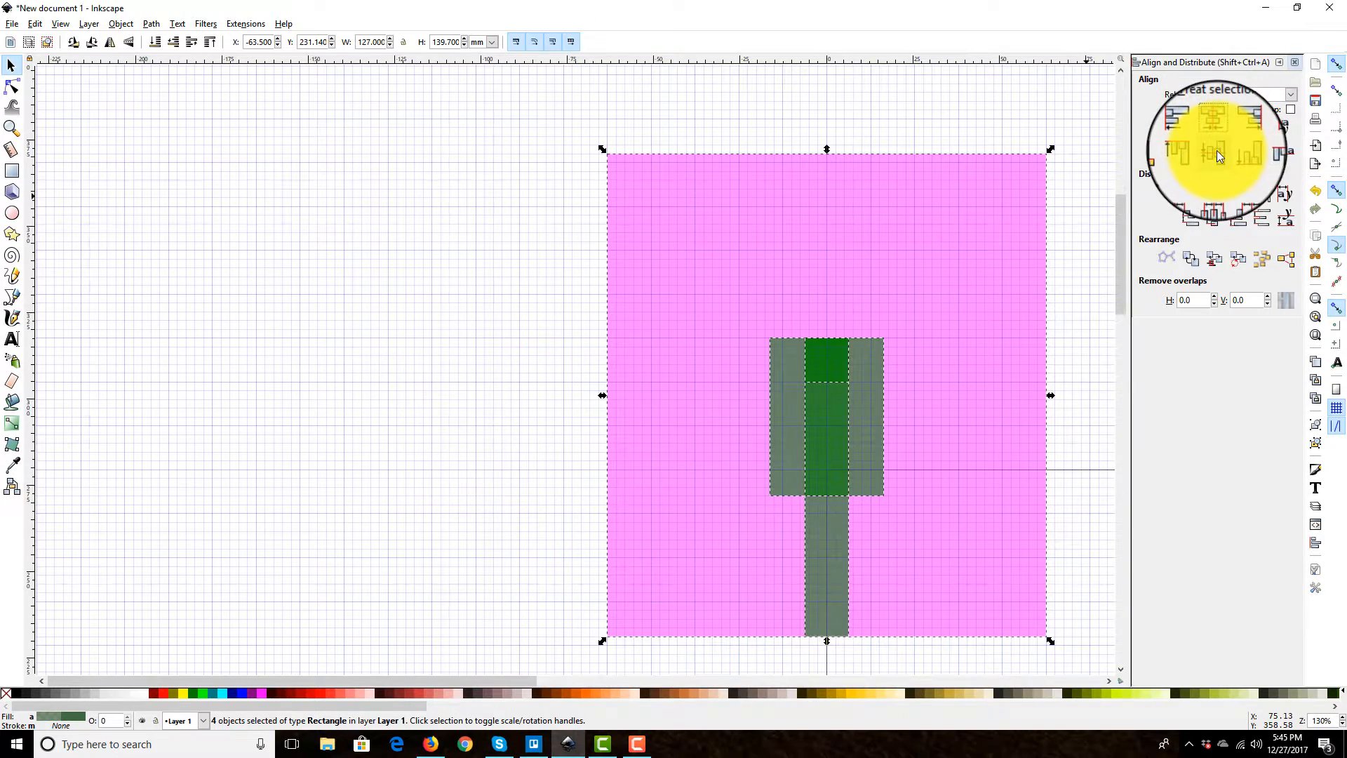
click(1217, 150)
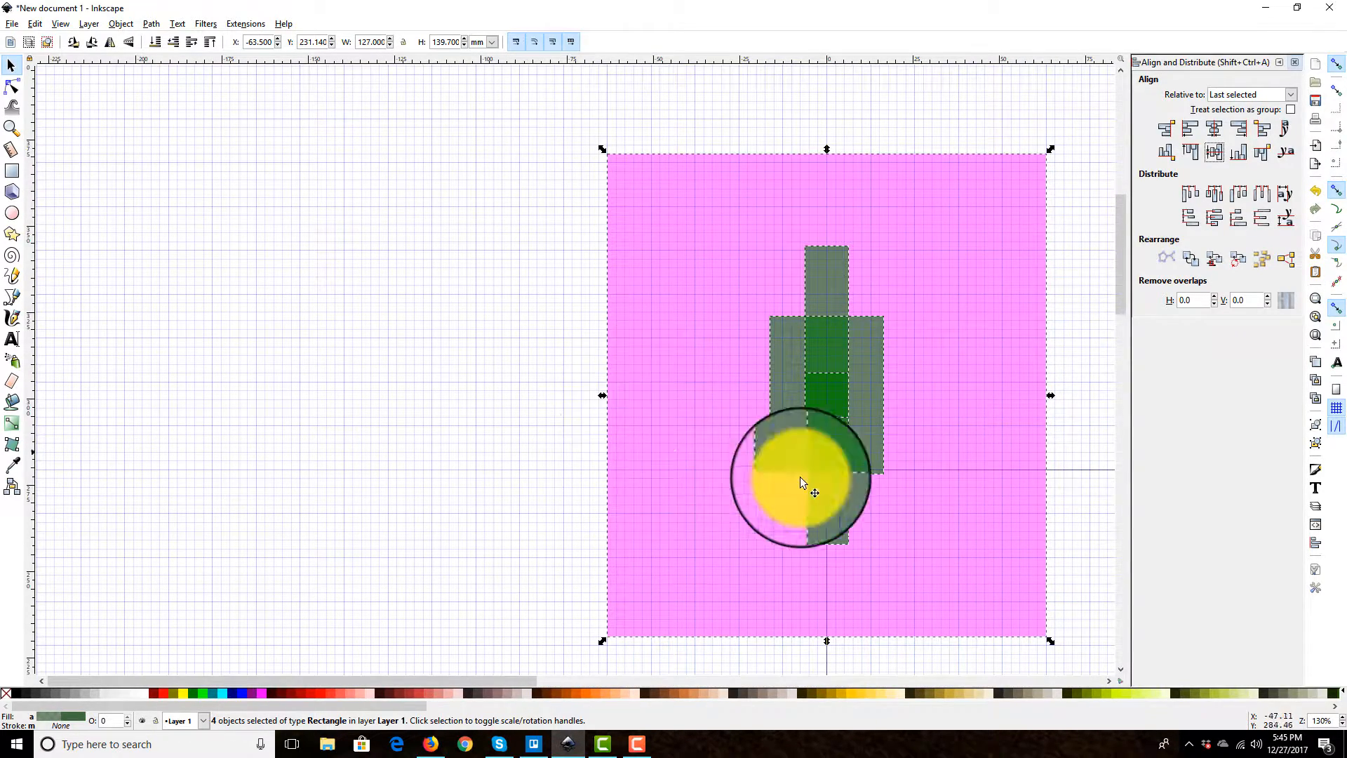
click(1314, 187)
click(1317, 196)
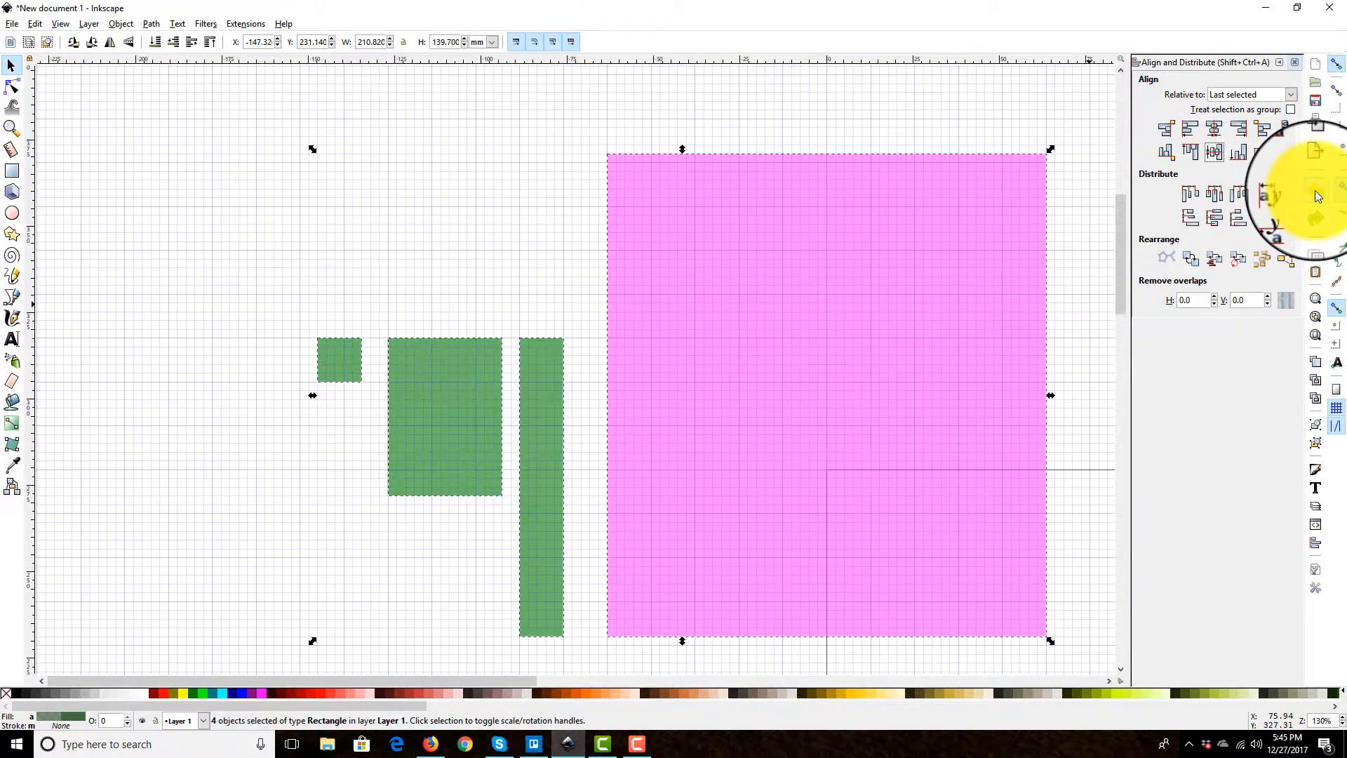
Step: Move the three green rectangles together farther from the pink rectangle, to about X -205.74 and Y 284.48 mm
click(218, 238)
drag(217, 245, 751, 494)
scroll(688, 422, up, 5)
drag(688, 423, 505, 264)
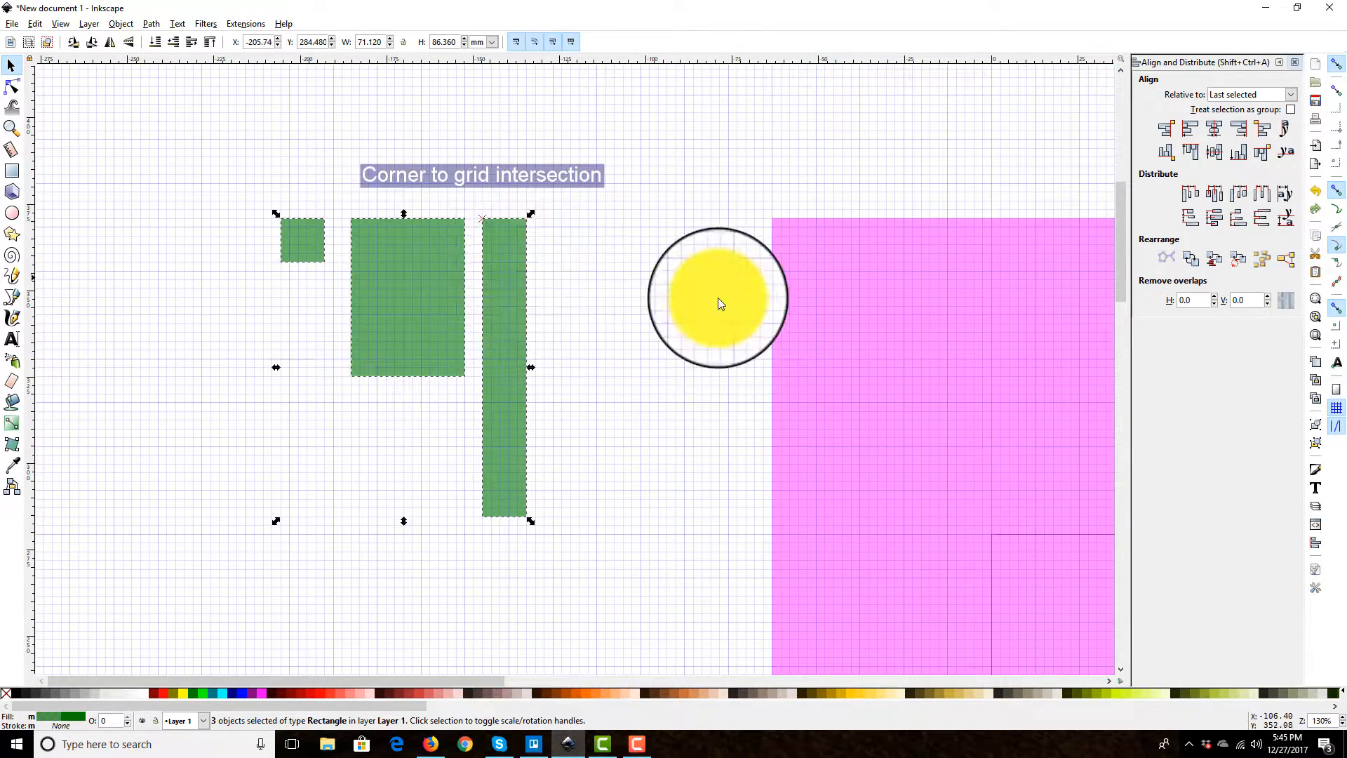
Step: Select the three green rectangles again and combine them into one group
scroll(718, 298, down, 2)
scroll(717, 339, right, 5)
scroll(856, 307, down, 2)
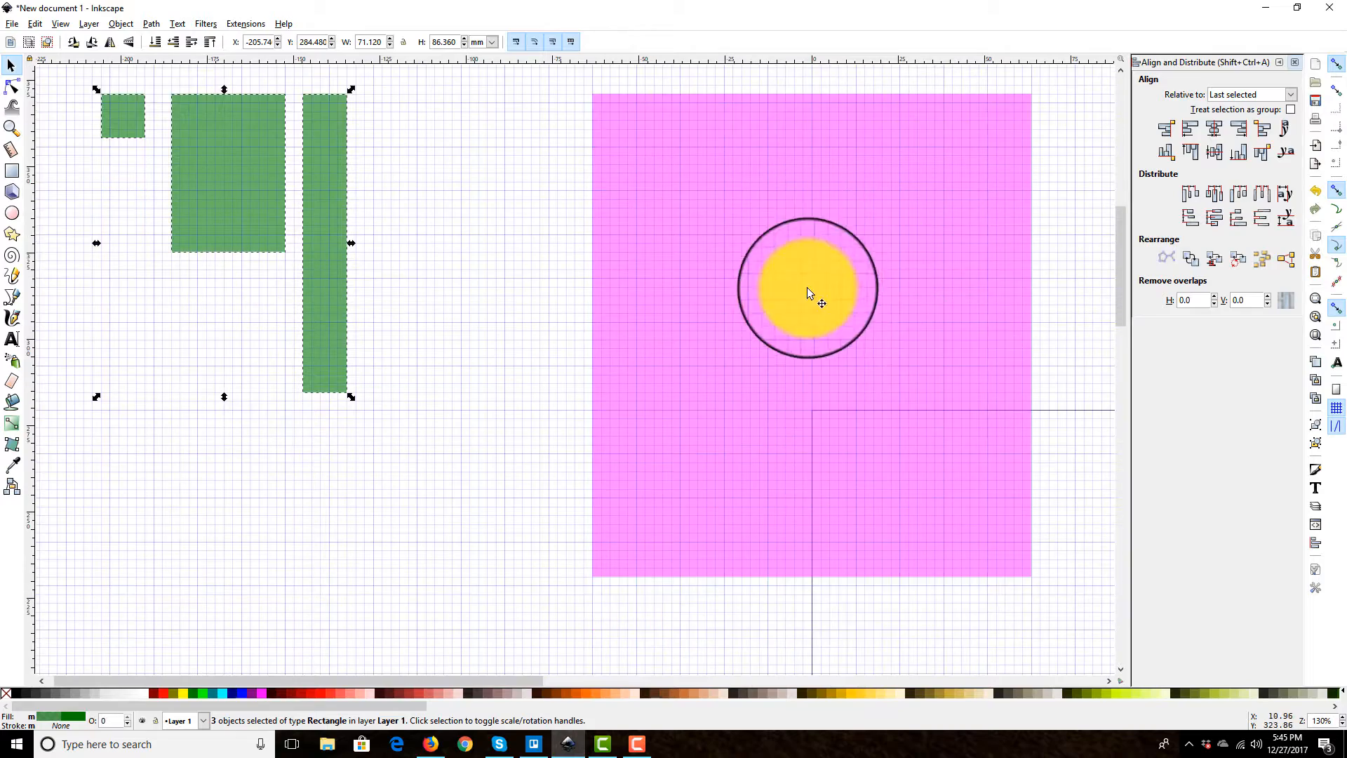
scroll(807, 287, down, 1)
scroll(796, 381, up, 2)
scroll(298, 299, down, 1)
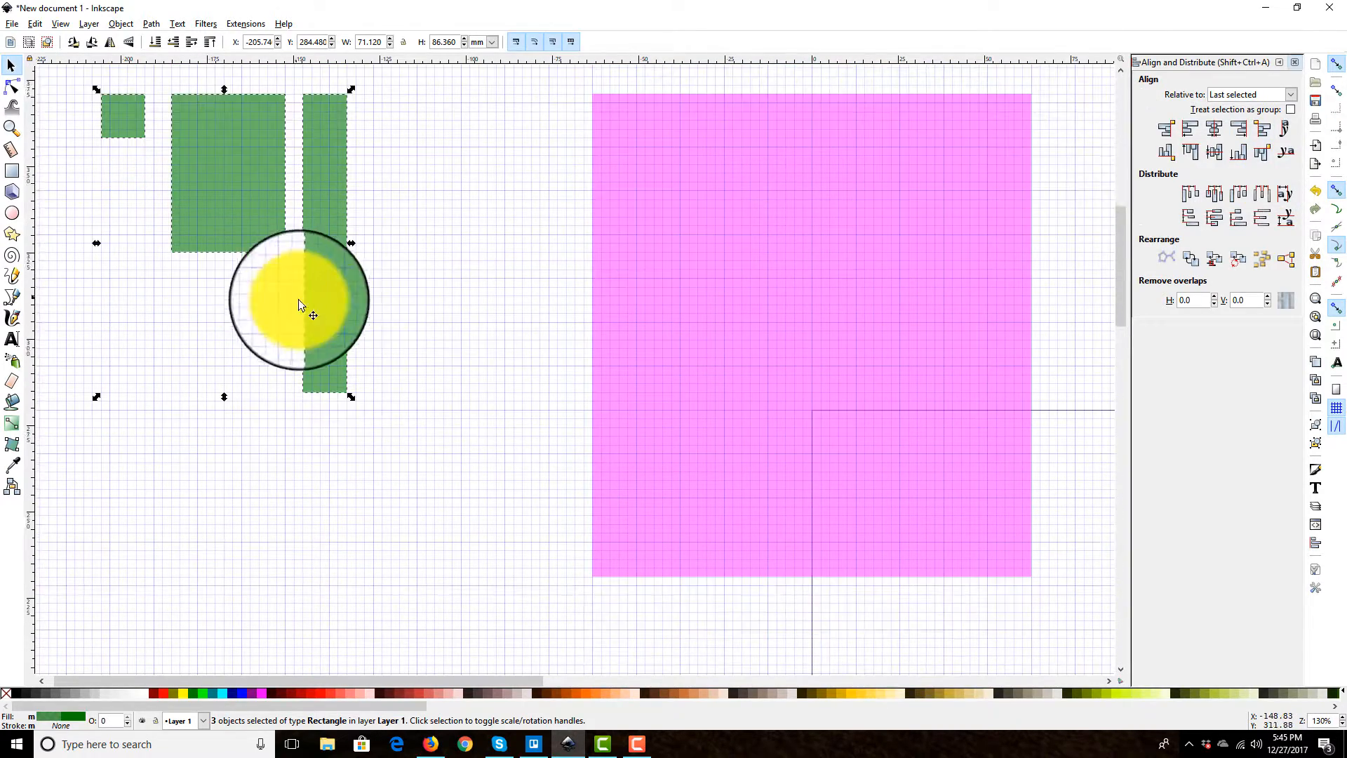
scroll(393, 330, down, 1)
scroll(484, 491, up, 2)
drag(477, 583, 97, 98)
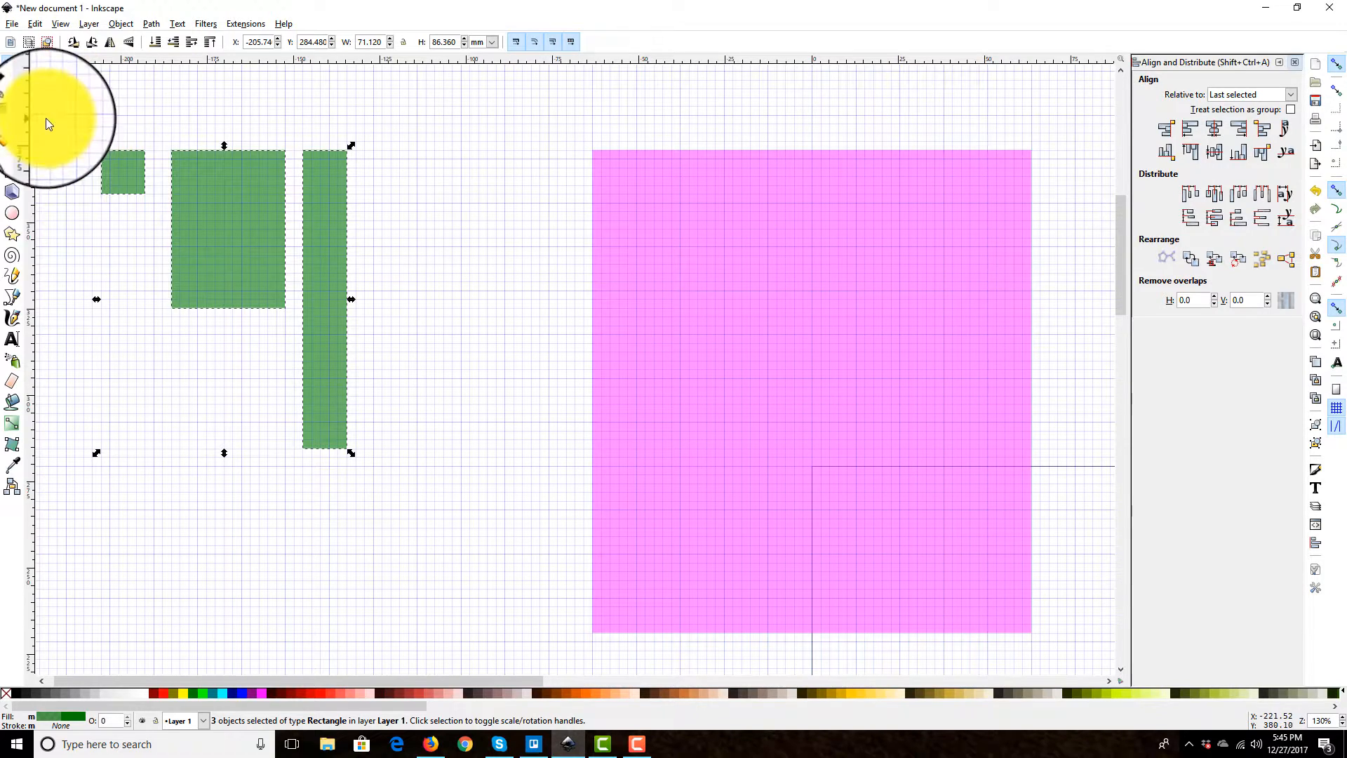
click(1316, 429)
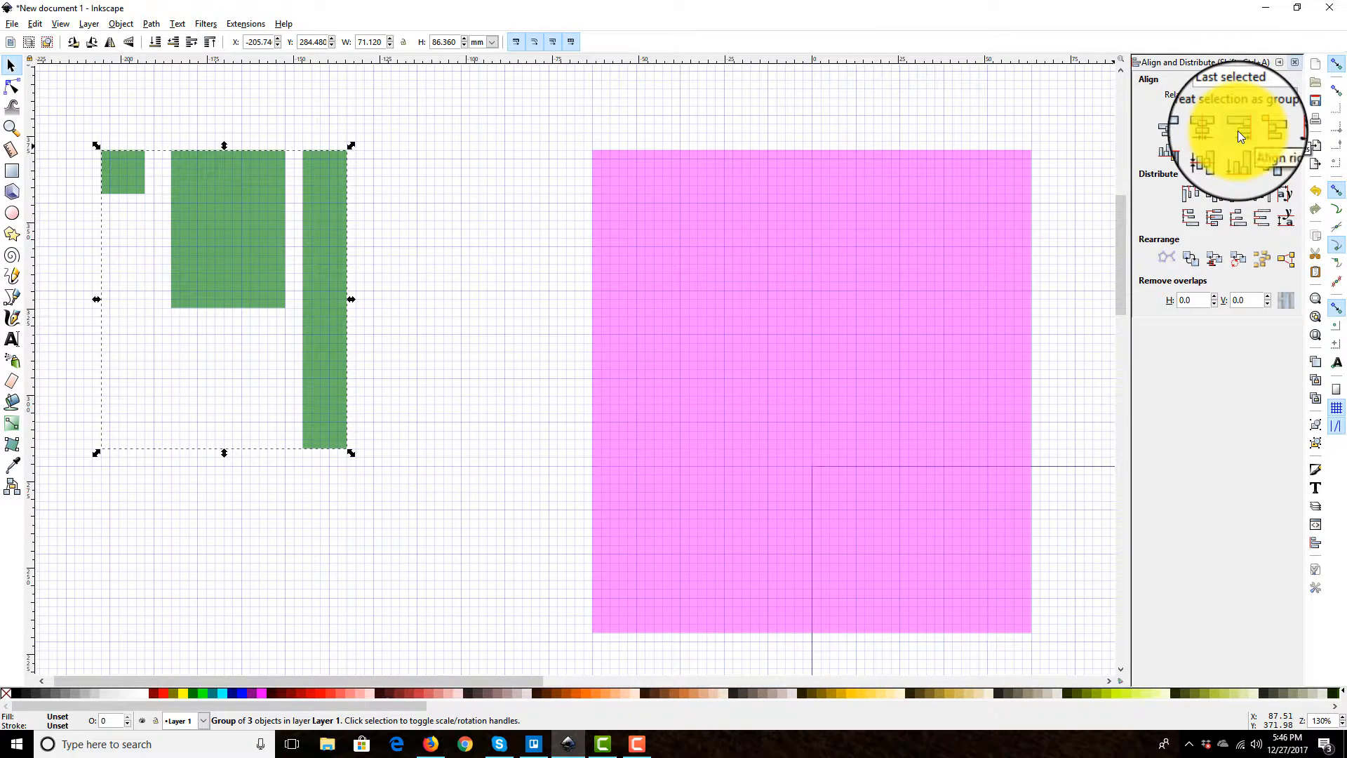
Step: Align the green group's right edge with the pink rectangle's right edge, using the pink rectangle as last selected
shift+click(846, 274)
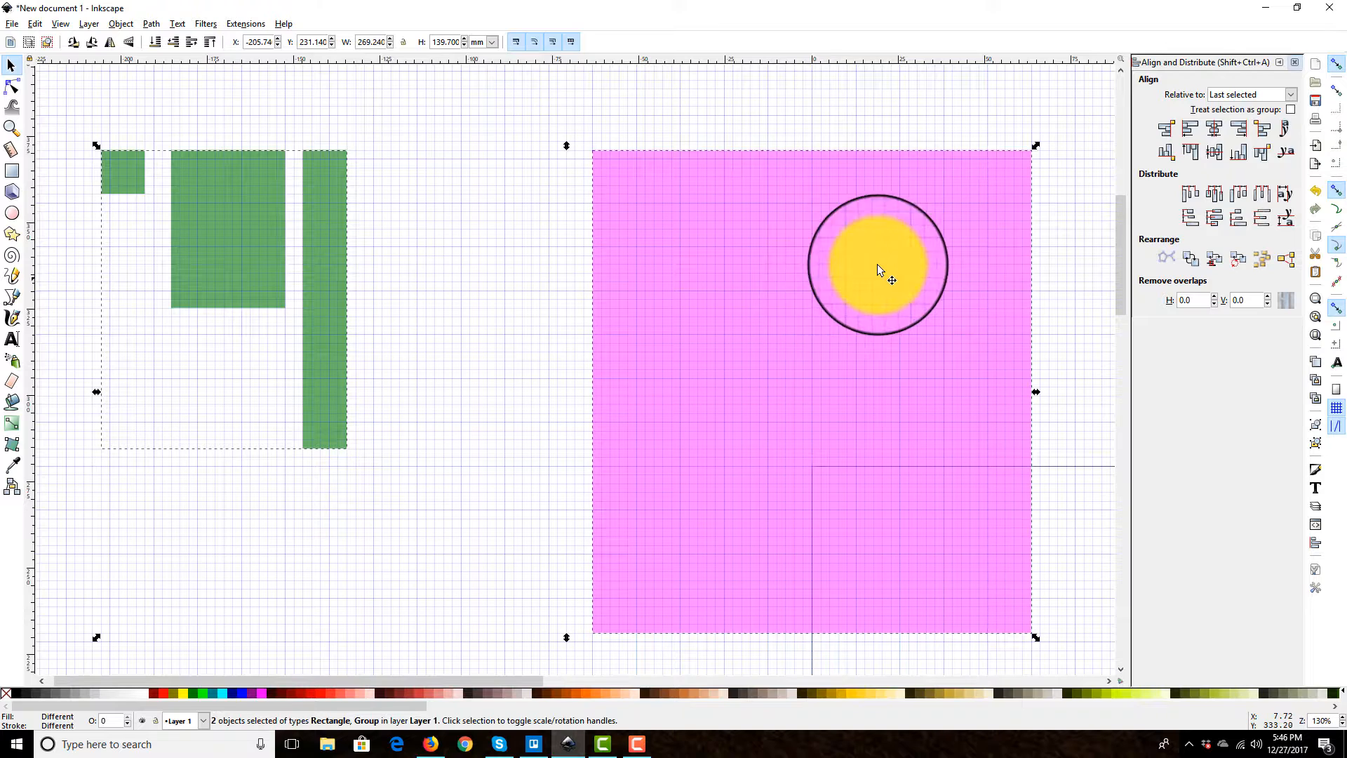
click(1241, 131)
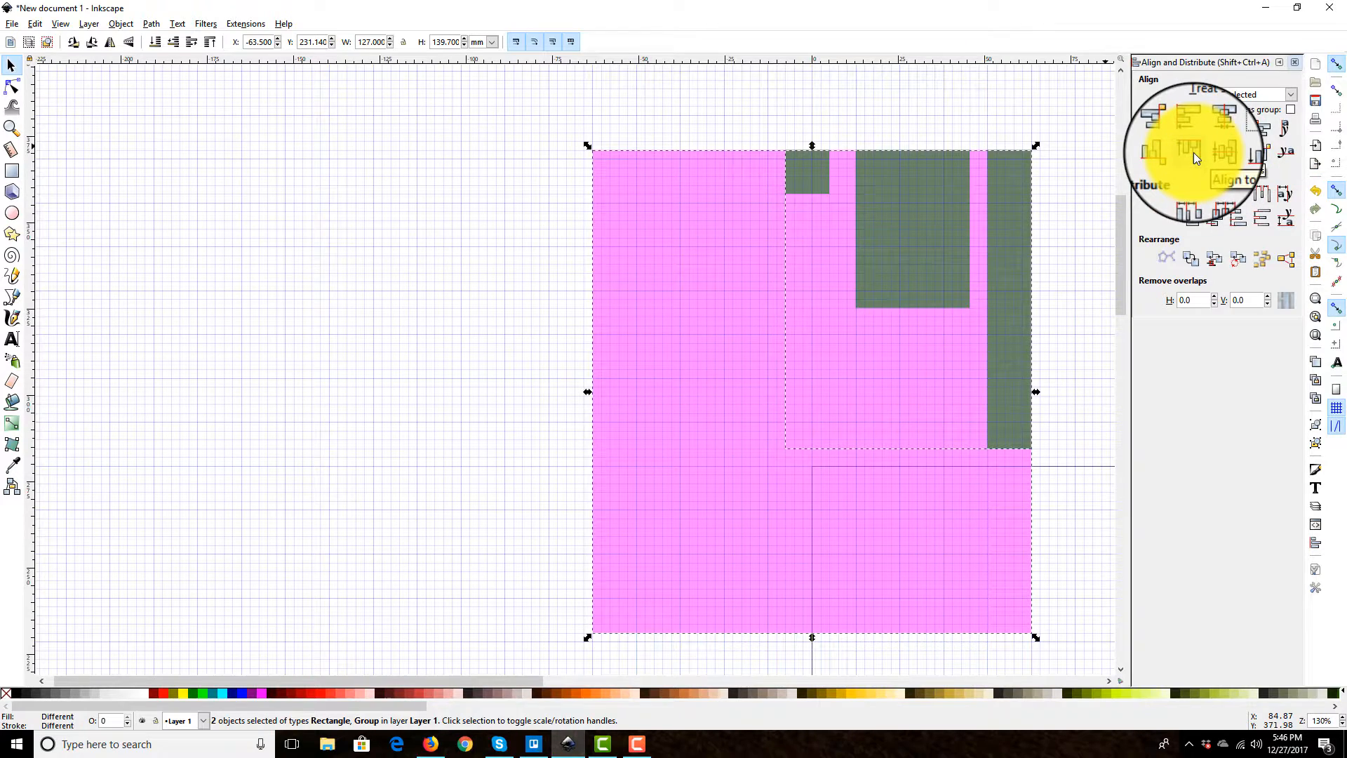
click(474, 209)
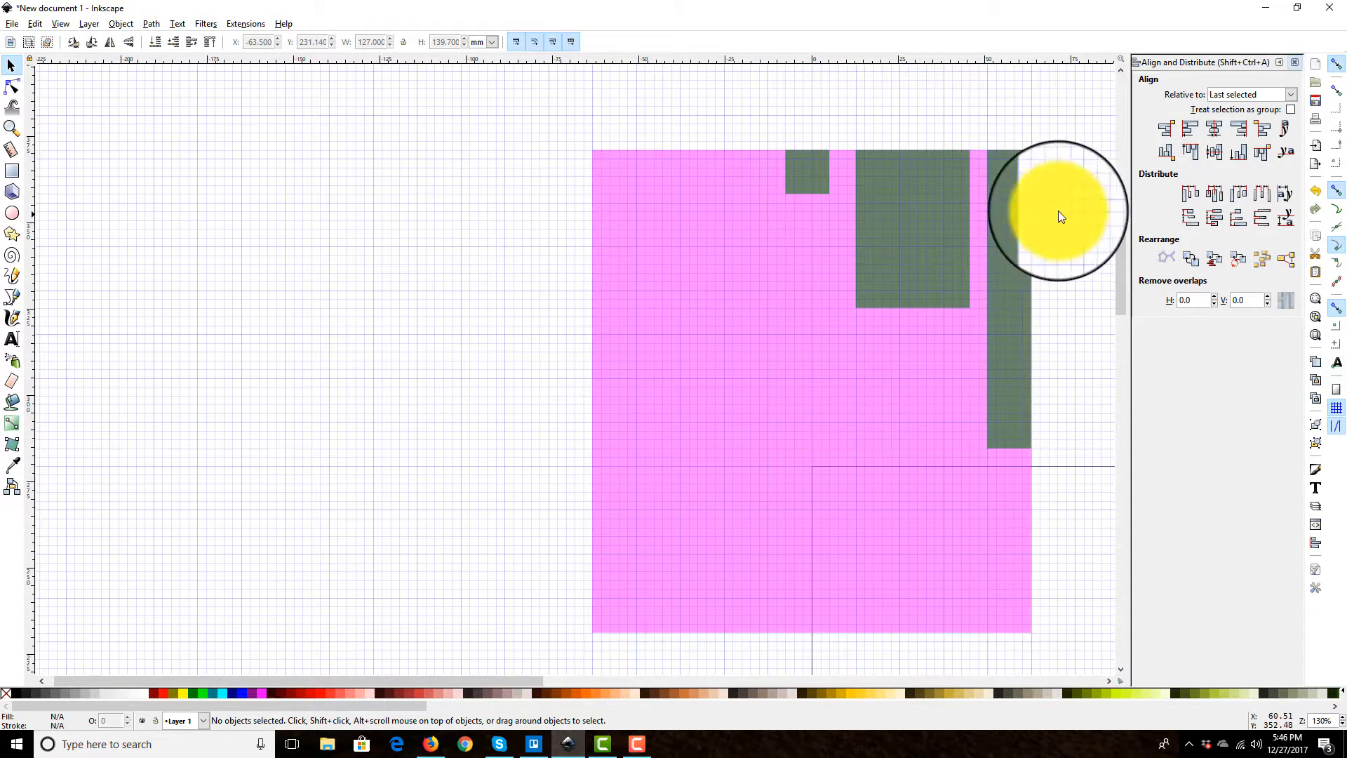
Step: Move the green group off the pink rectangle to about X -198.12 and Y 269.24 mm
click(994, 201)
scroll(863, 309, down, 2)
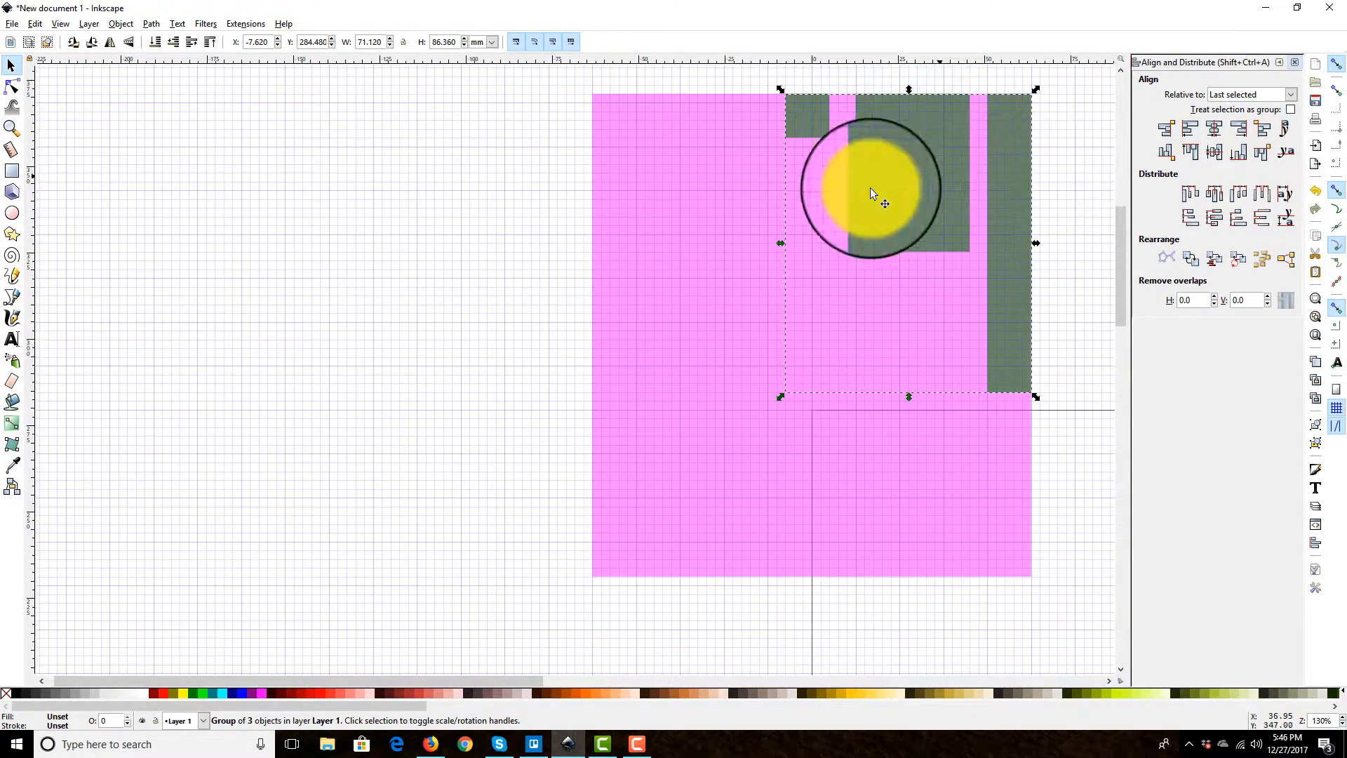
drag(899, 183, 238, 242)
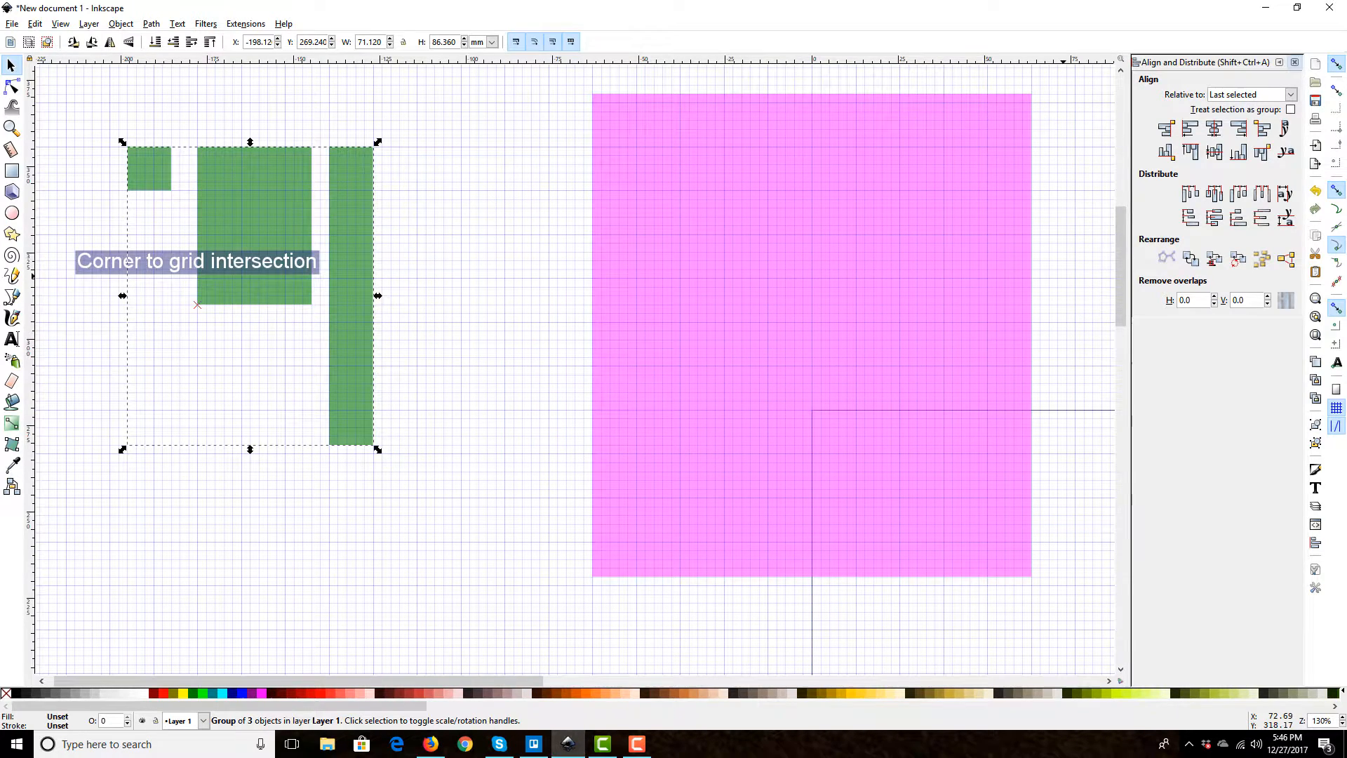
Step: Ungroup the green group into three separate rectangles and select all three
click(1315, 443)
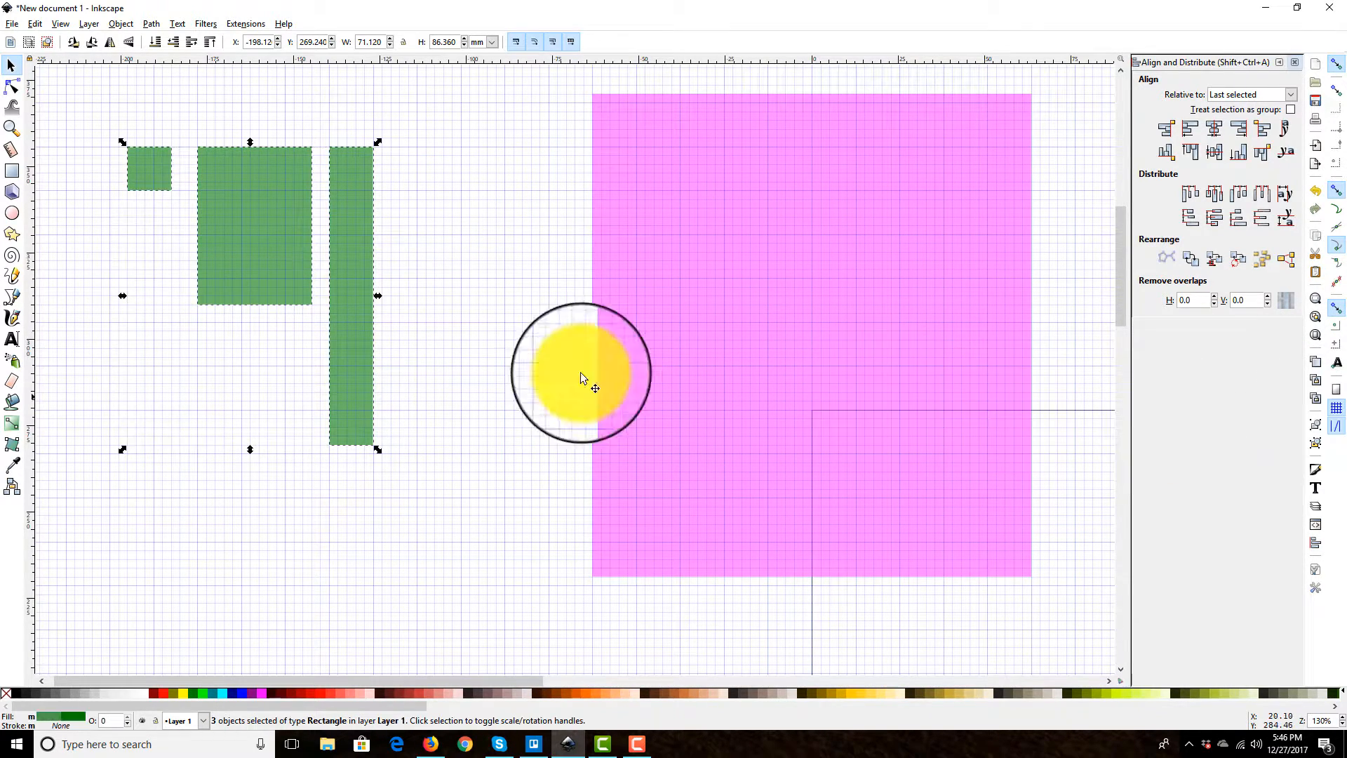
click(237, 188)
click(397, 324)
drag(504, 502, 90, 120)
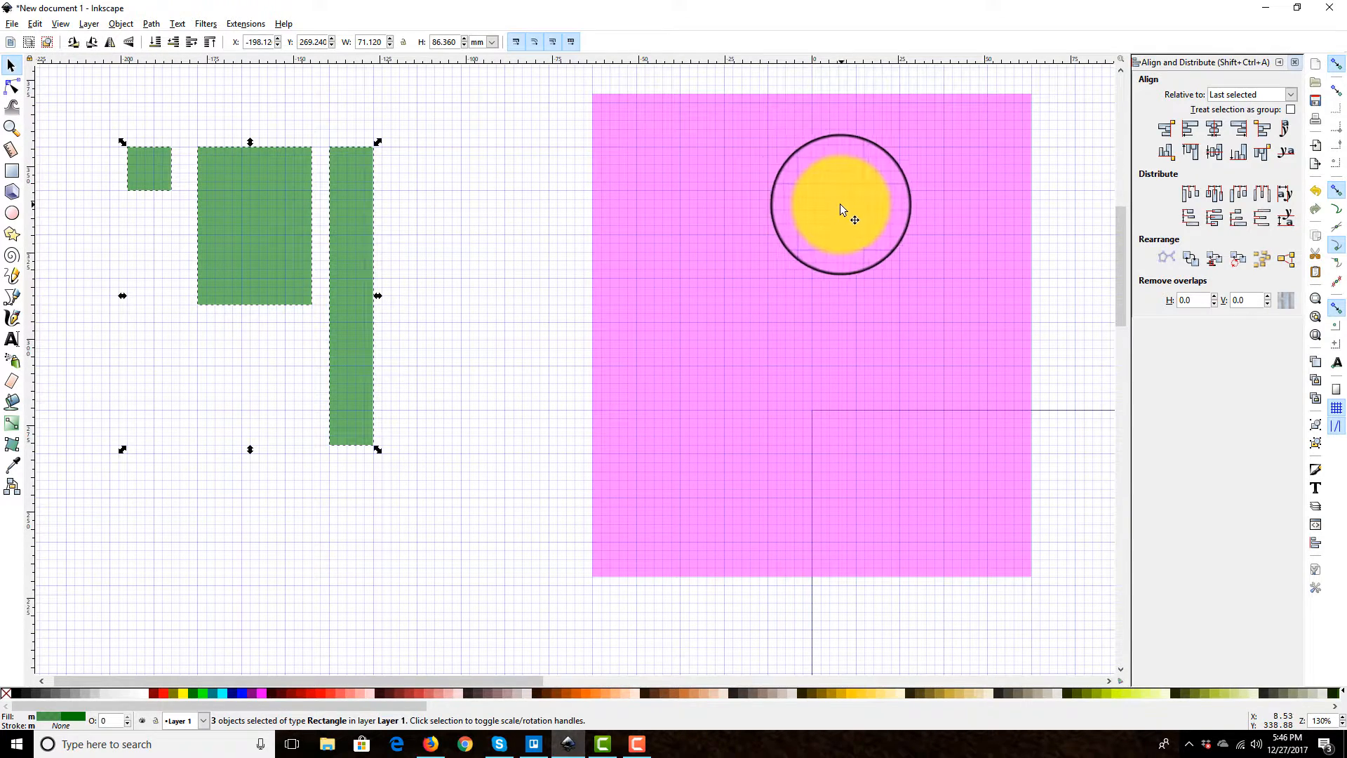
Step: Align the separate green rectangles to the last-selected pink rectangle by right edges, left edges, right edges again, and top edges
shift+click(903, 217)
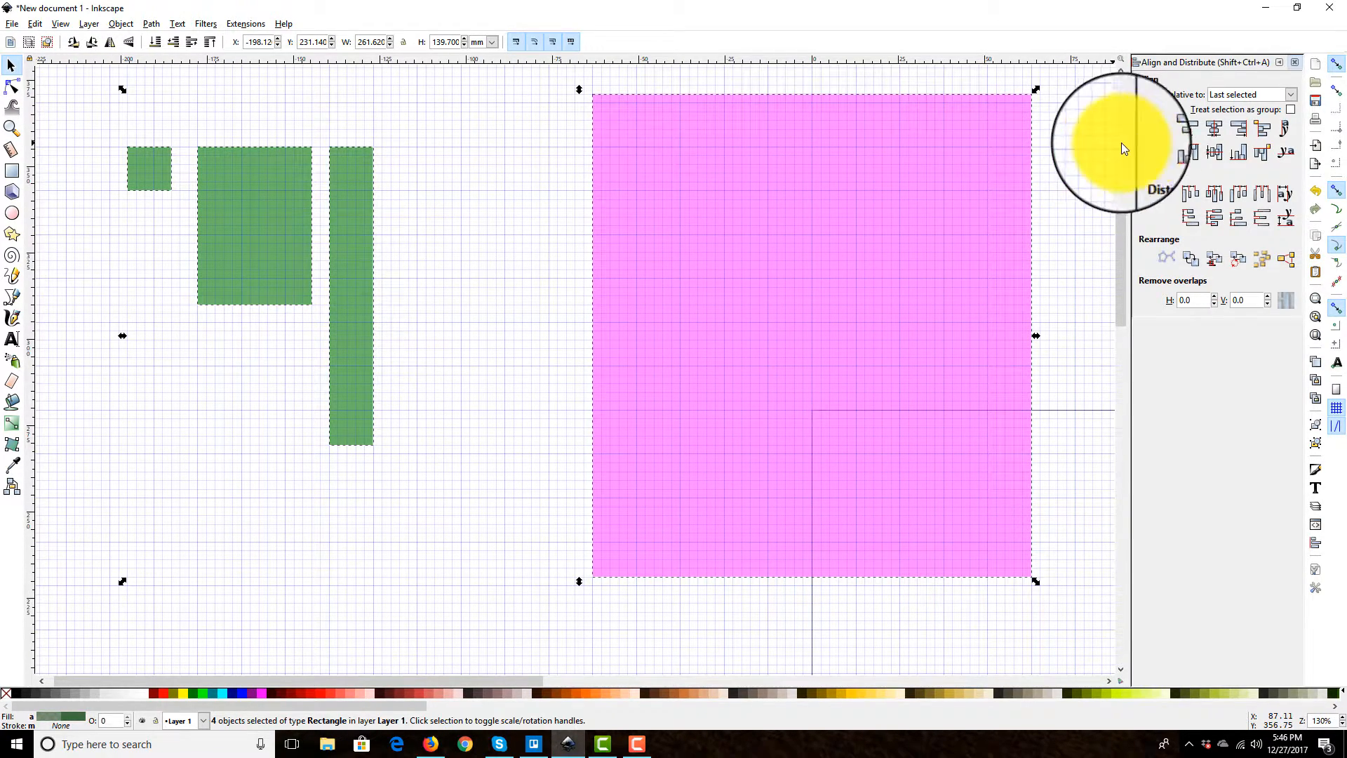
click(1244, 136)
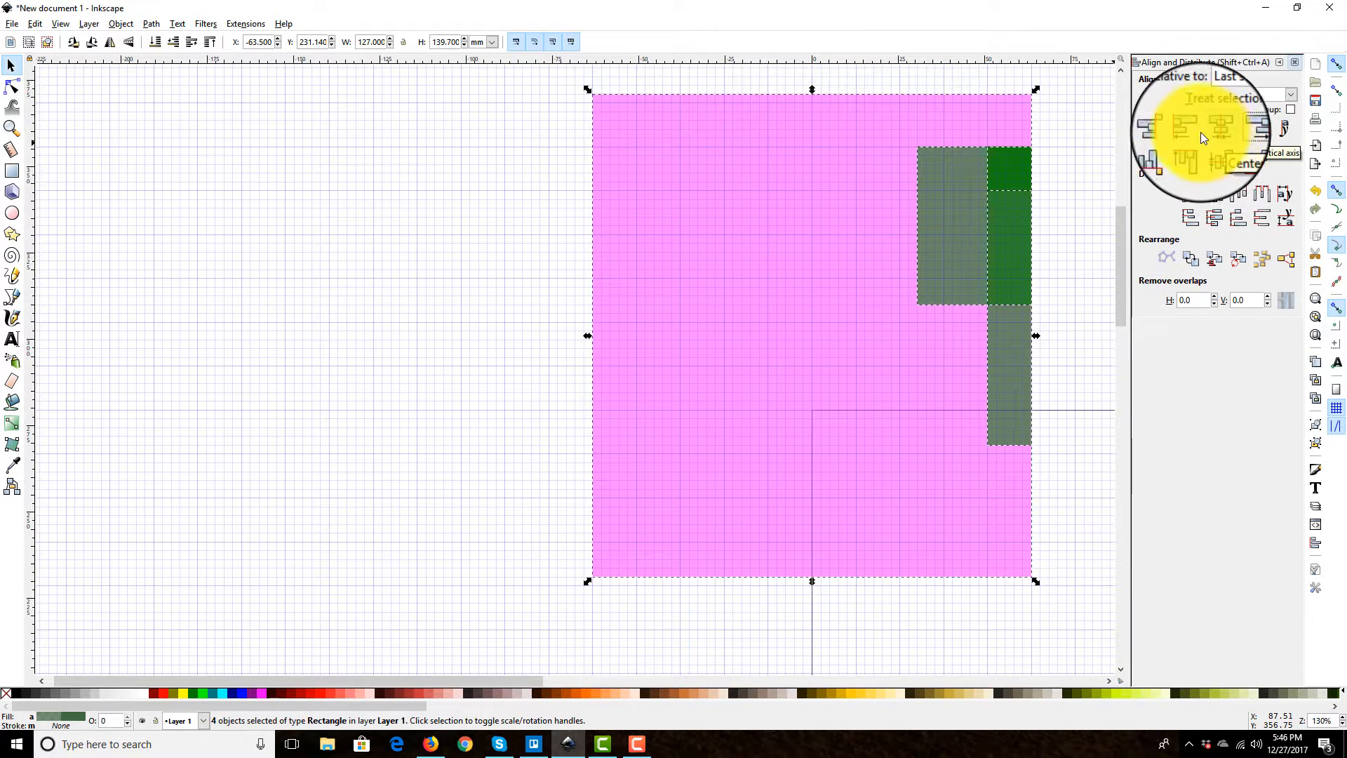
click(1205, 133)
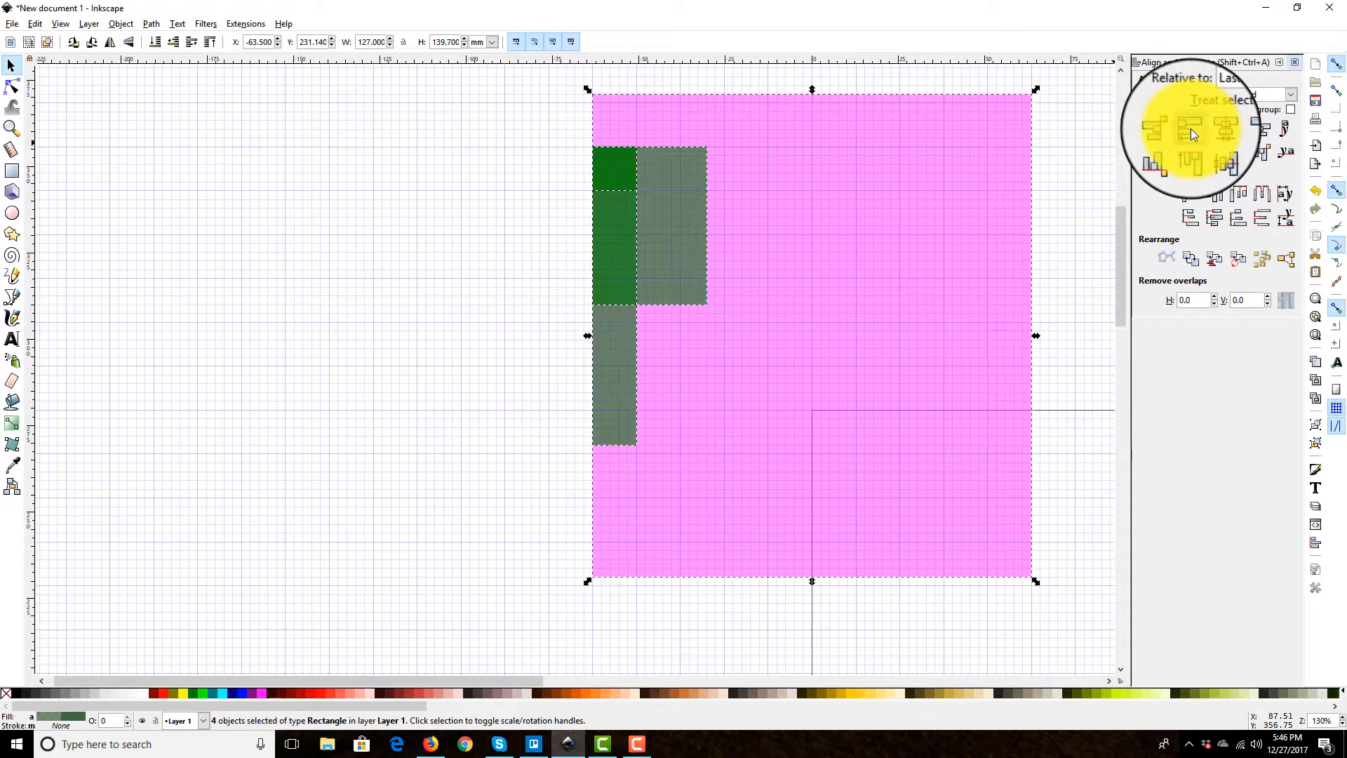
click(1242, 127)
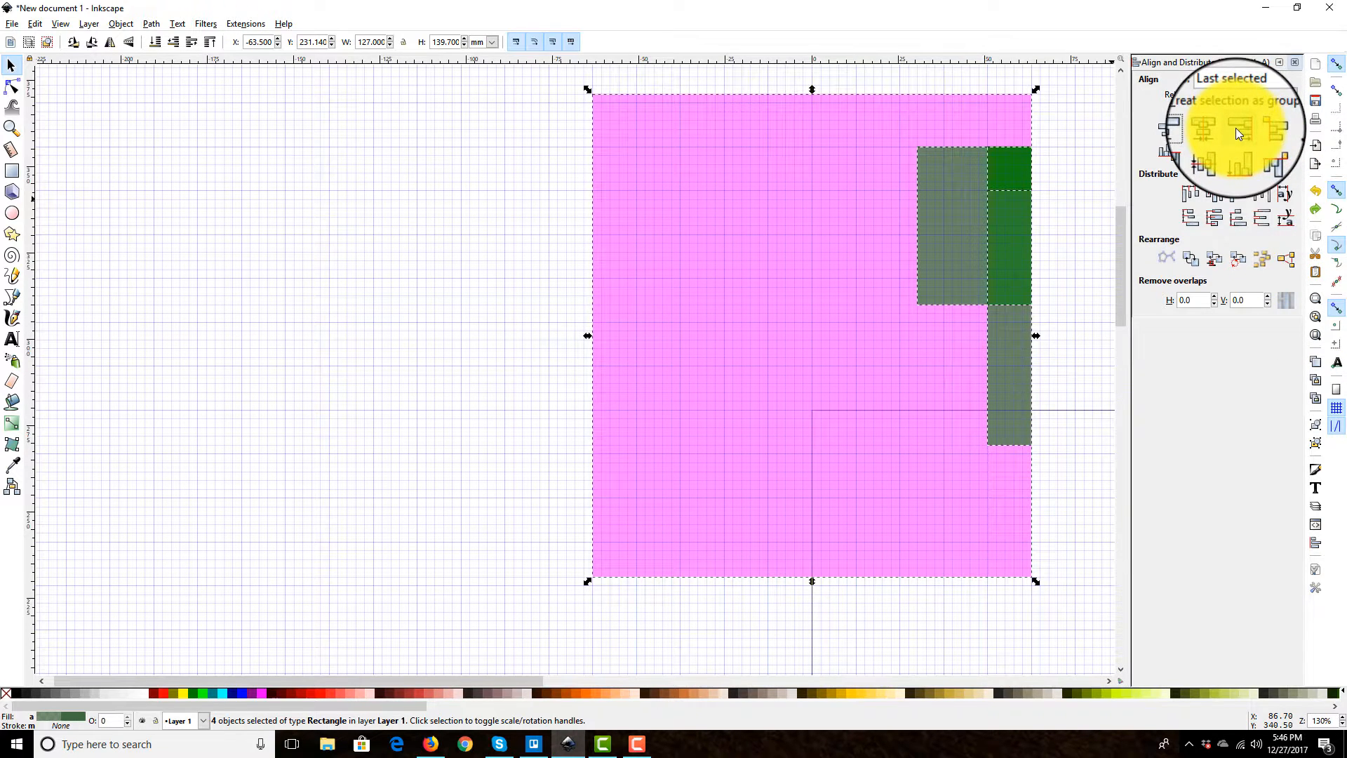
click(1191, 153)
click(1052, 203)
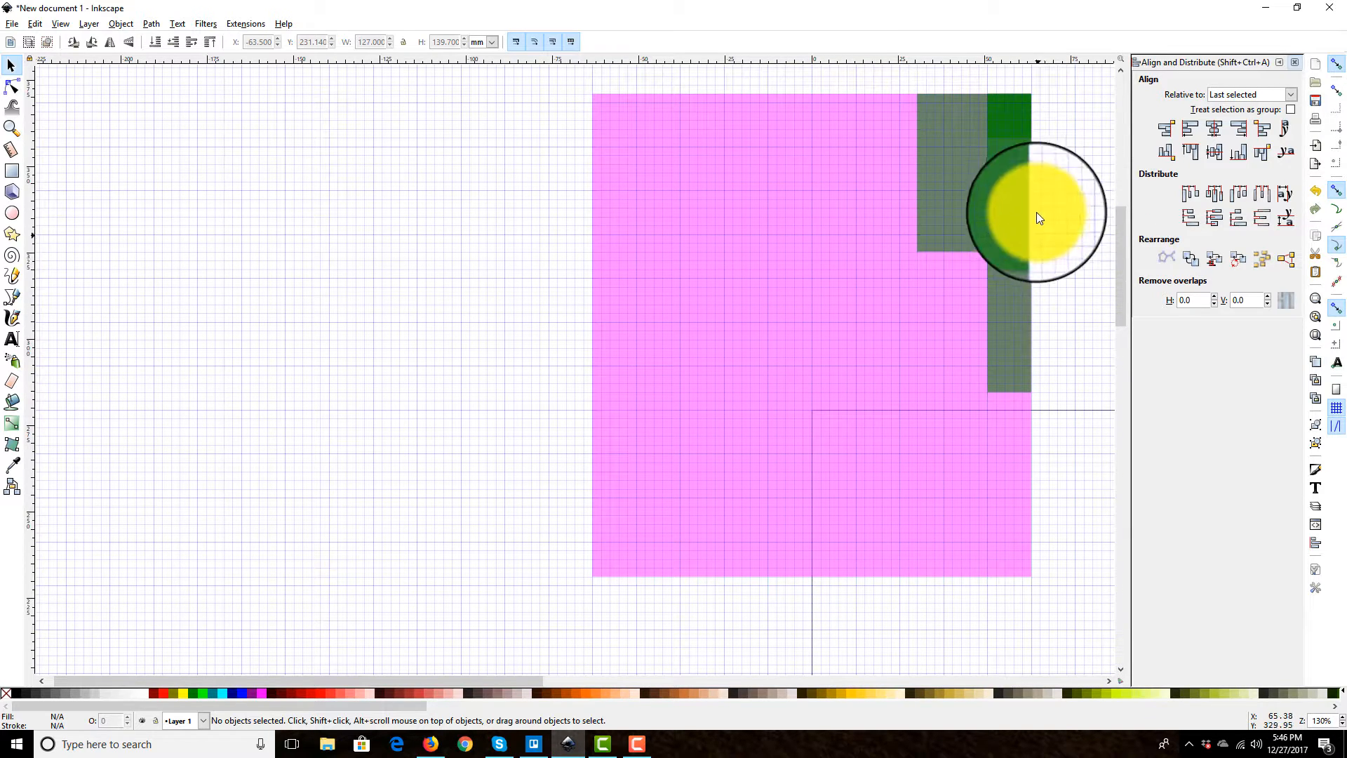
Step: Move the three aligned green rectangles off the pink rectangle to about X -182.88 and Y 264.16 mm
drag(1087, 434, 878, 92)
drag(941, 134, 205, 207)
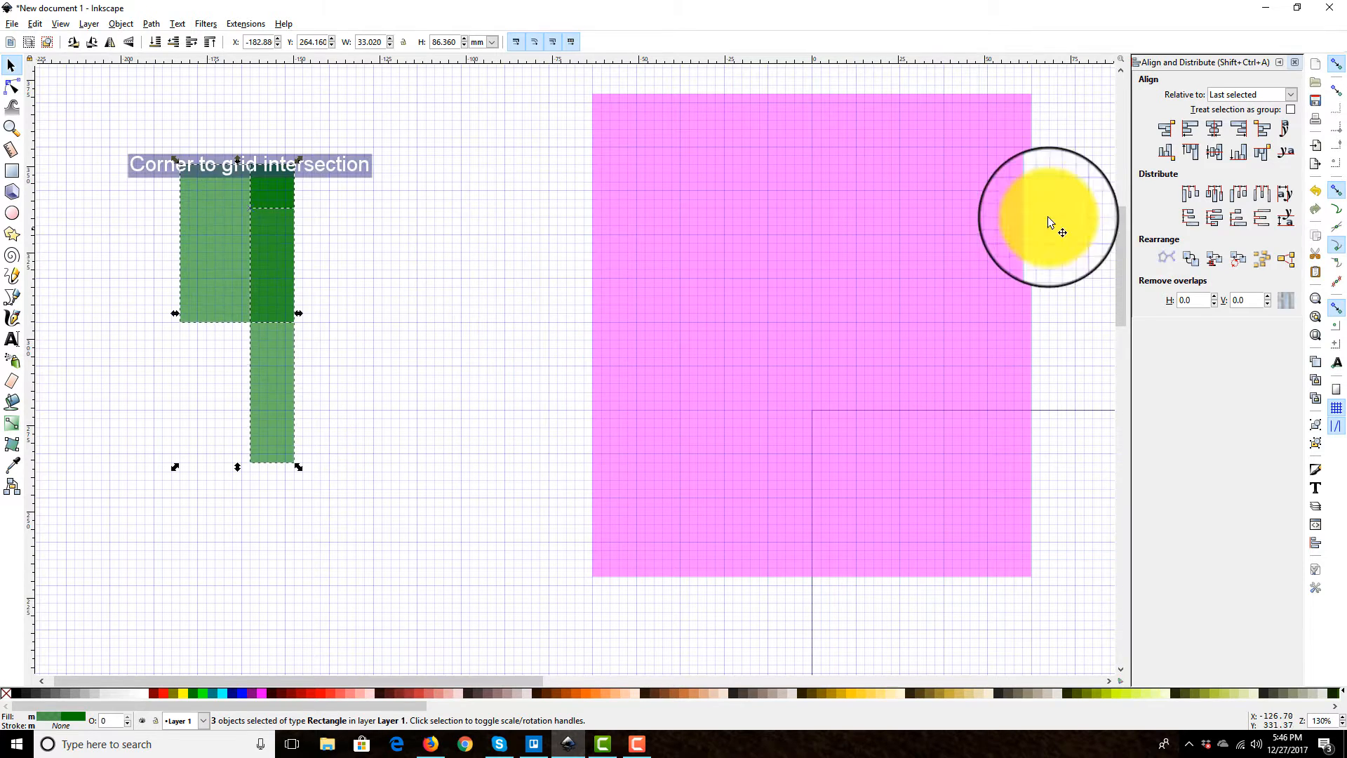
Step: Undo the move and the edge alignments of the three green rectangles
click(1316, 193)
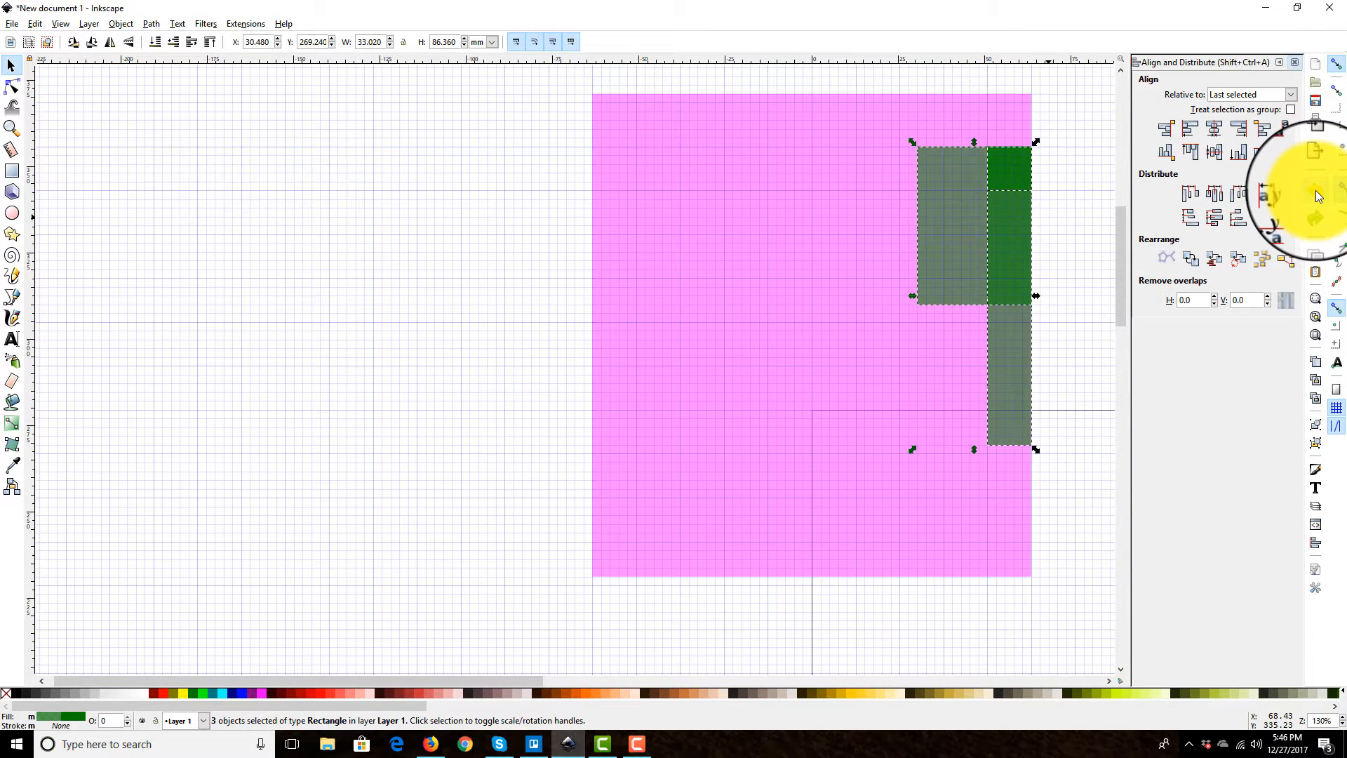
click(1316, 208)
Step: Select the three spaced-out green rectangles and group them again
click(488, 547)
drag(487, 547, 102, 91)
click(1321, 427)
Step: Move the green group onto the pink rectangle, to about X -27.94 and Y 264.16 mm
drag(225, 178, 916, 233)
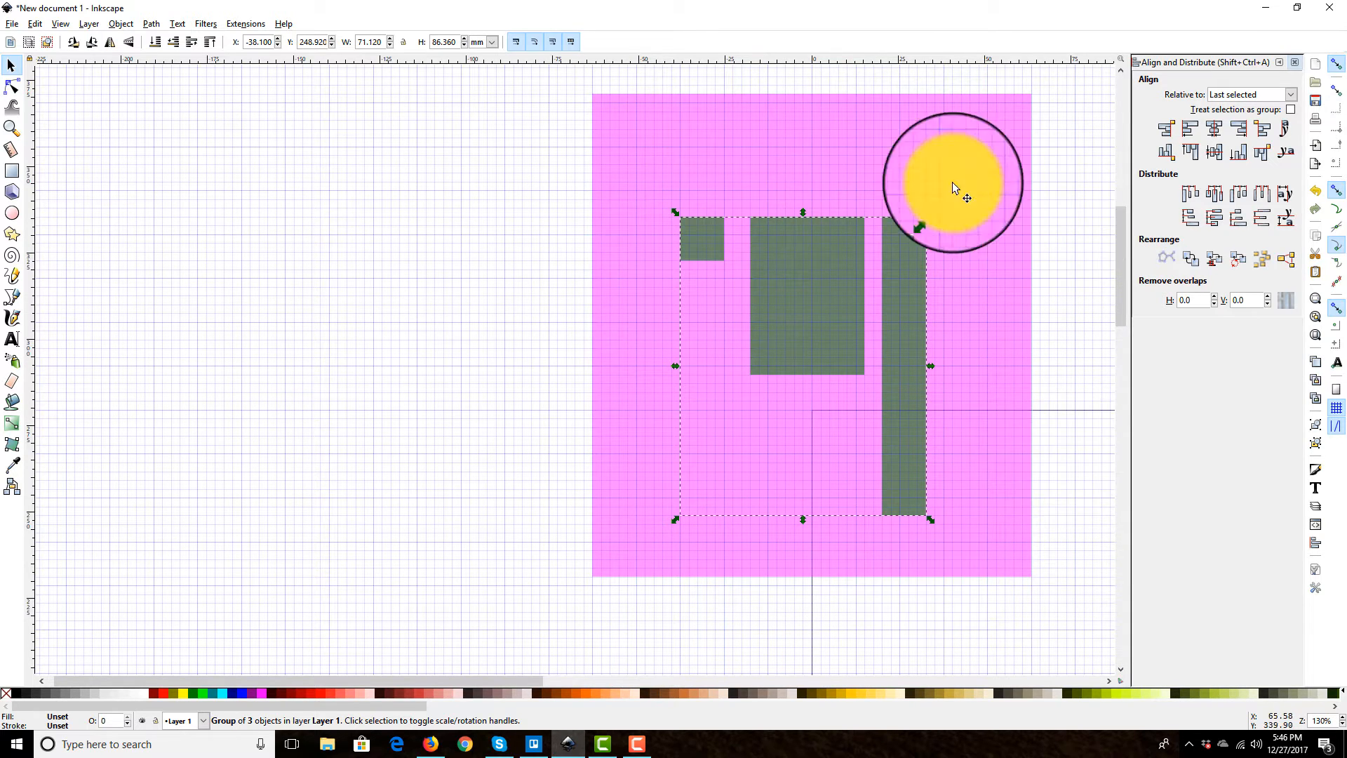
drag(785, 317, 825, 268)
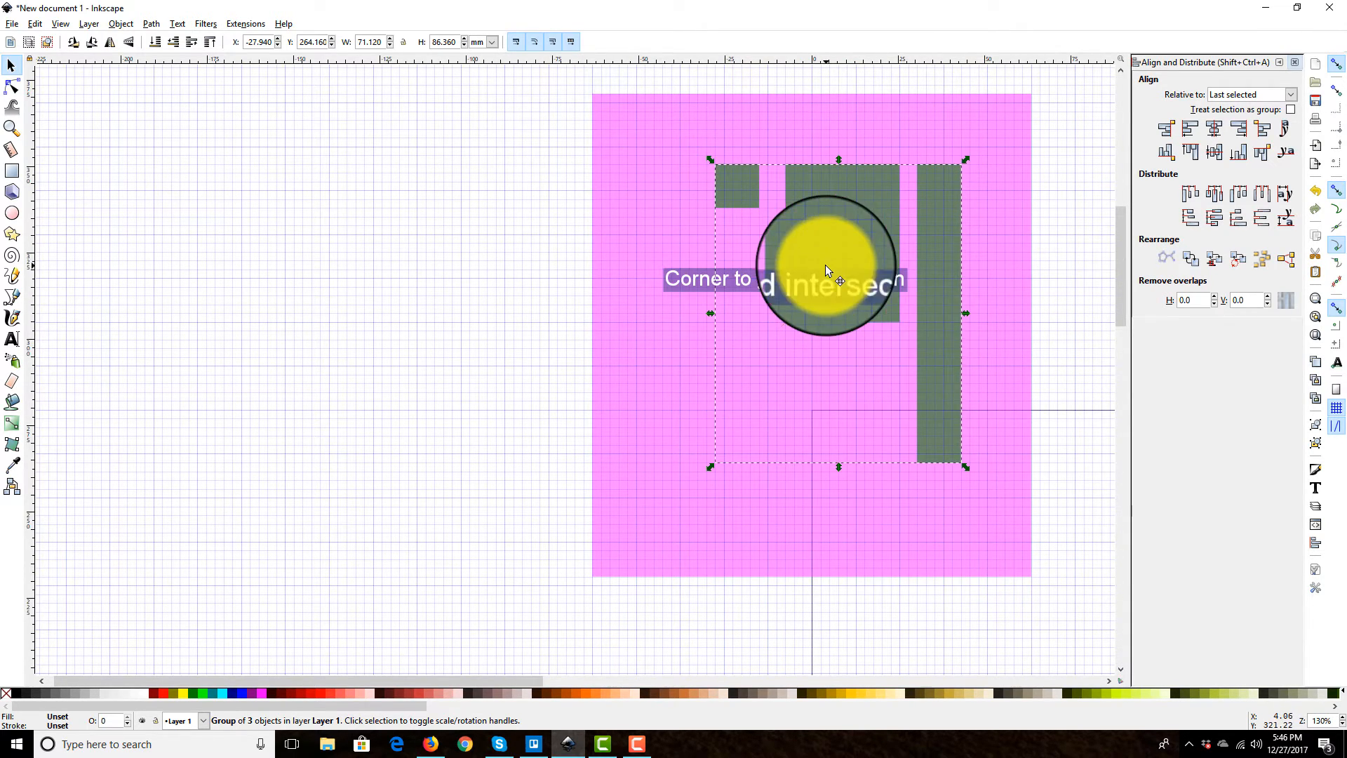